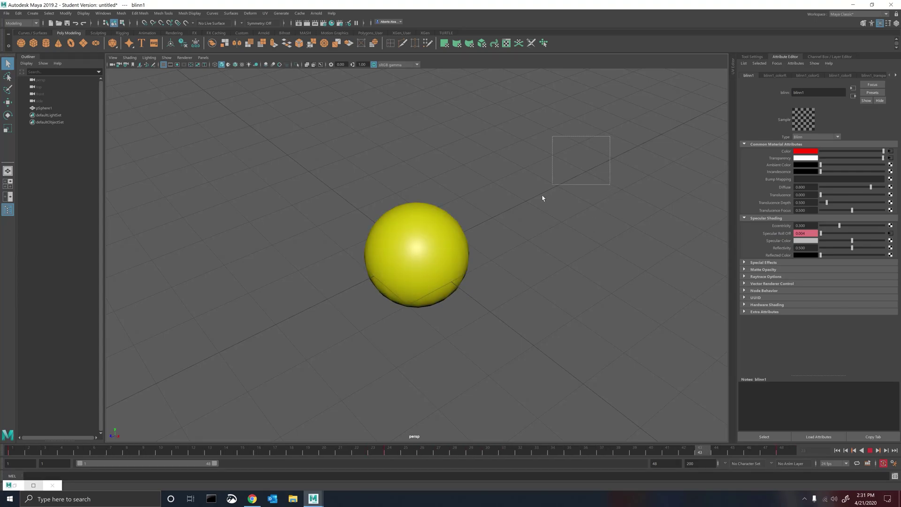
- Return the timeline to frame 1 and delete the existing yellow sphere
left_click(595, 141)
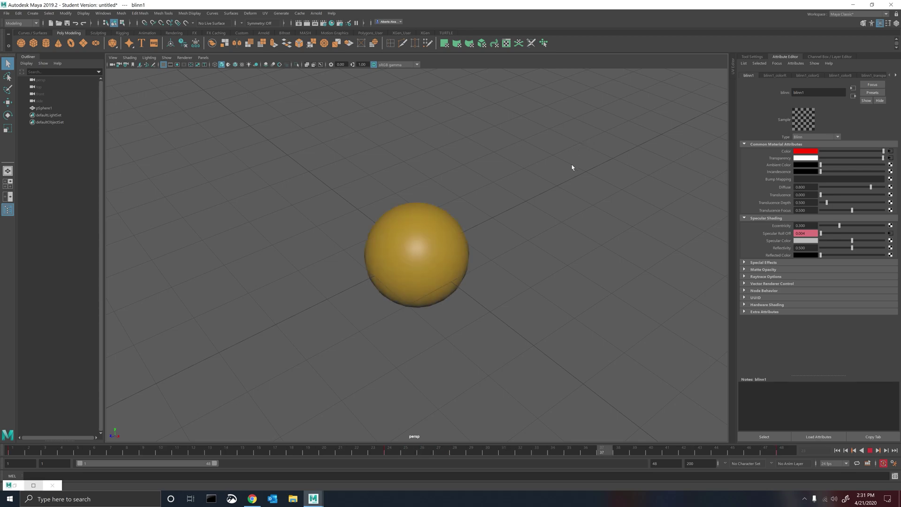
left_click_drag(572, 167, 564, 185, "alt")
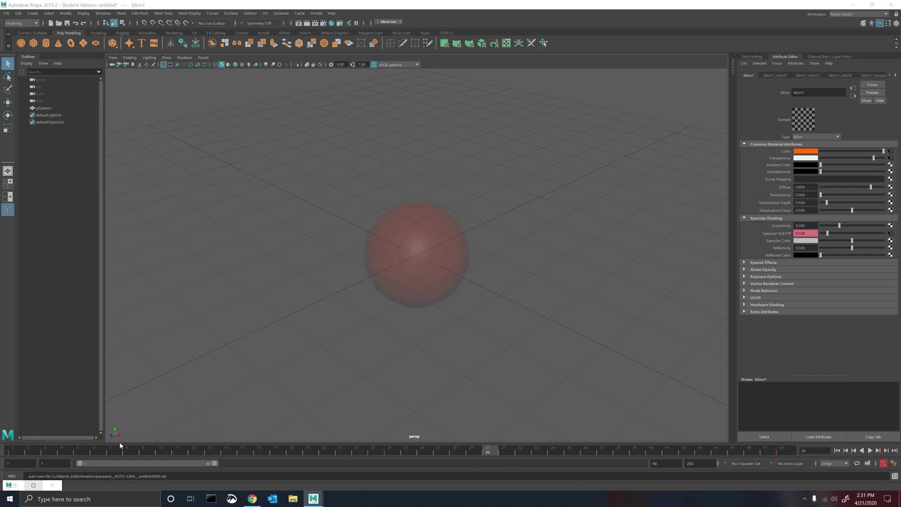
left_click(435, 258)
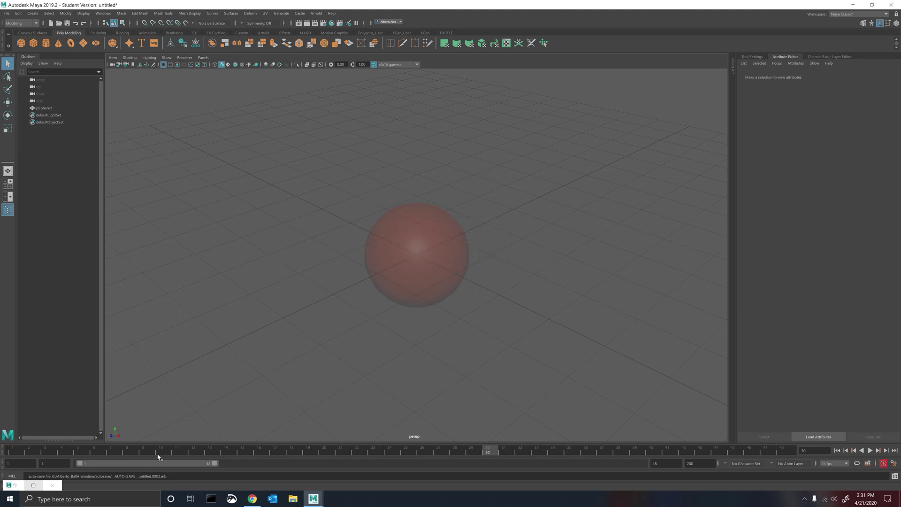
left_click_drag(158, 456, 12, 455)
left_click(413, 263)
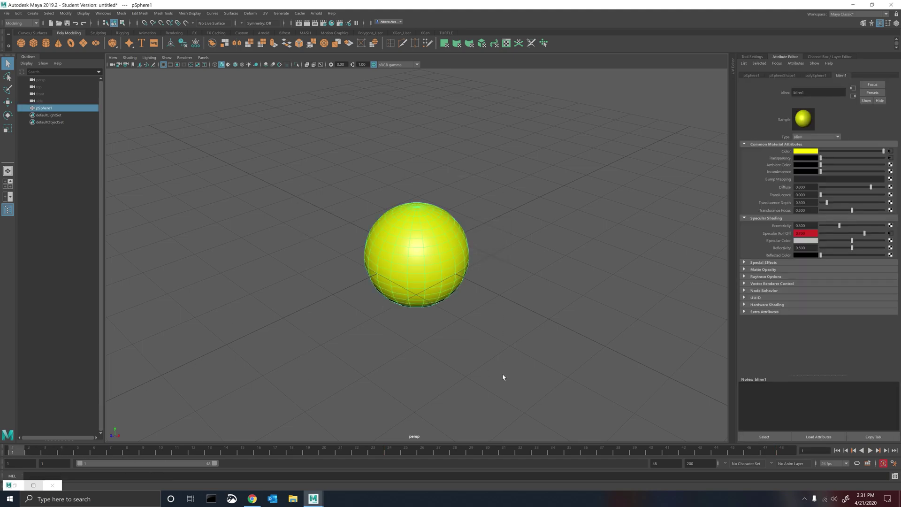
key("Delete")
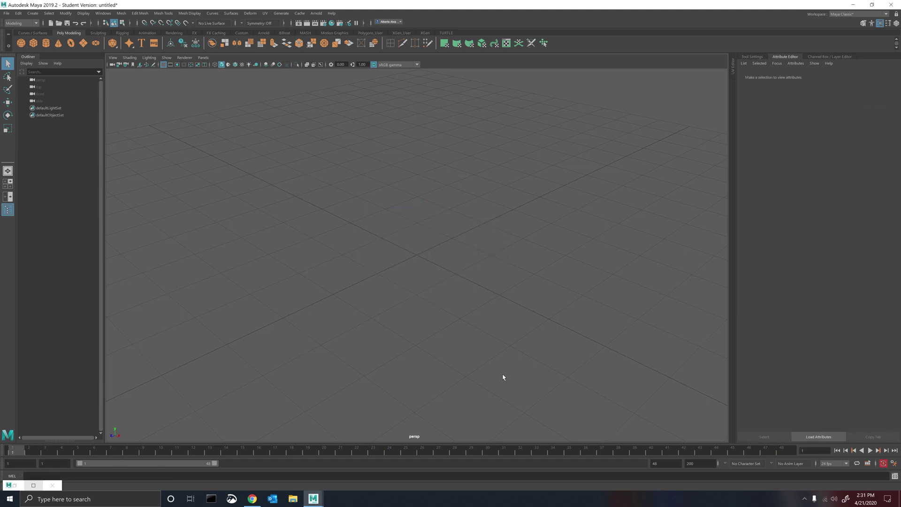
- Create a polygon sphere and assign a new Blinn material to it
left_click(21, 43)
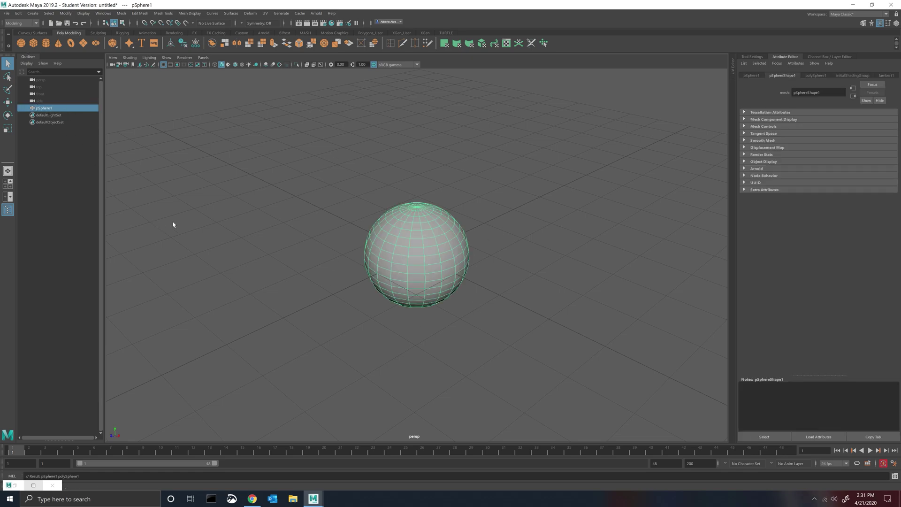
right_click_drag(428, 247, 469, 433)
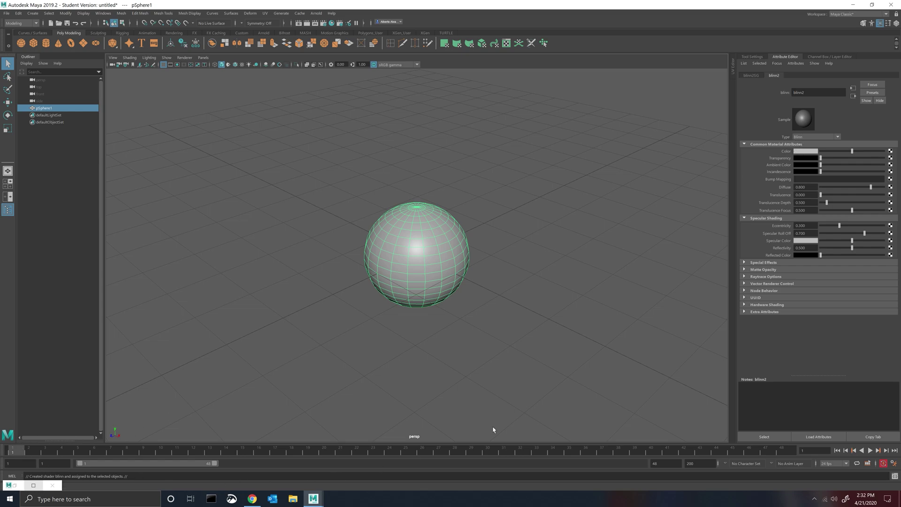
- Open and minimise the Hypershade, and rename the new sphere's Blinn material to DemoMaterial
left_click(331, 23)
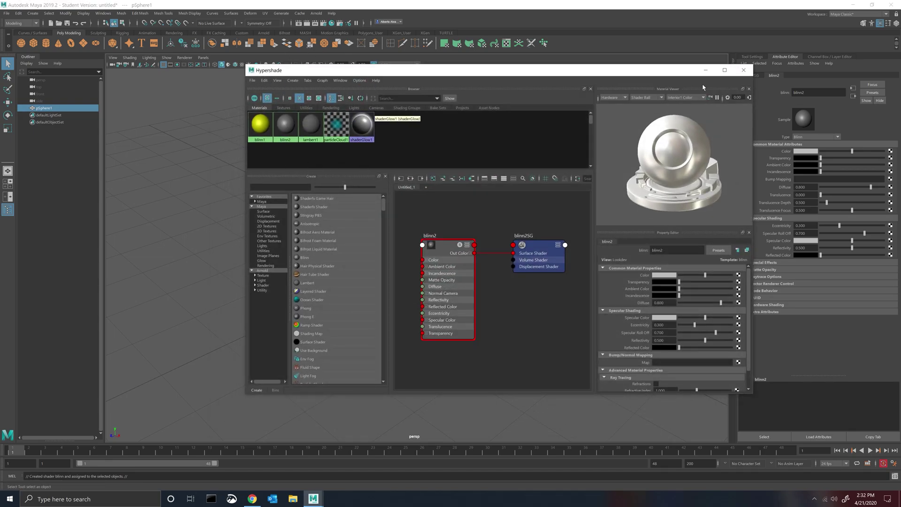
left_click(705, 70)
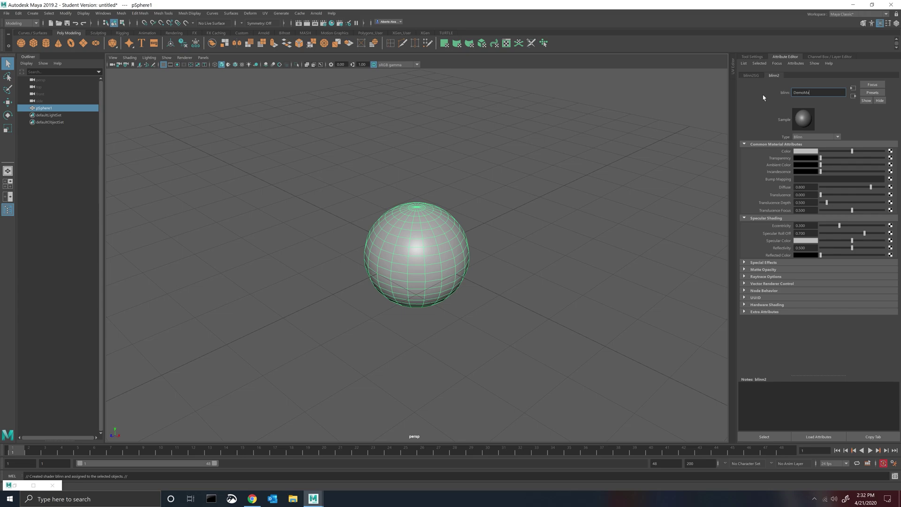
key("Return")
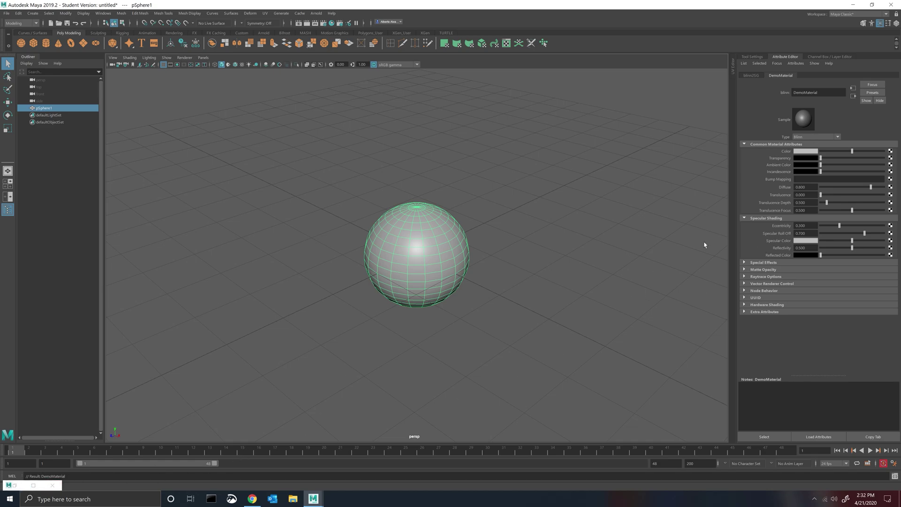
- Restore the Hypershade and arrange it as a narrower window that leaves the sphere uncovered
left_click(34, 485)
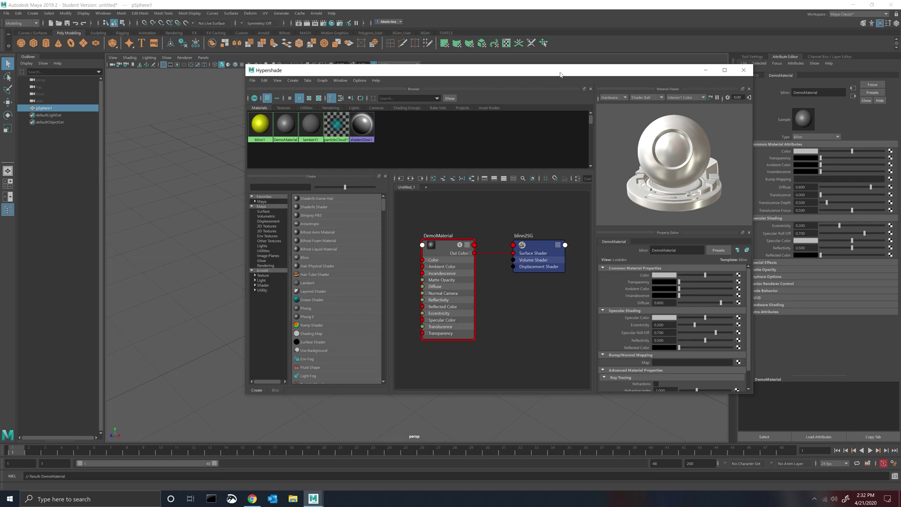
left_click_drag(300, 75, 93, 31)
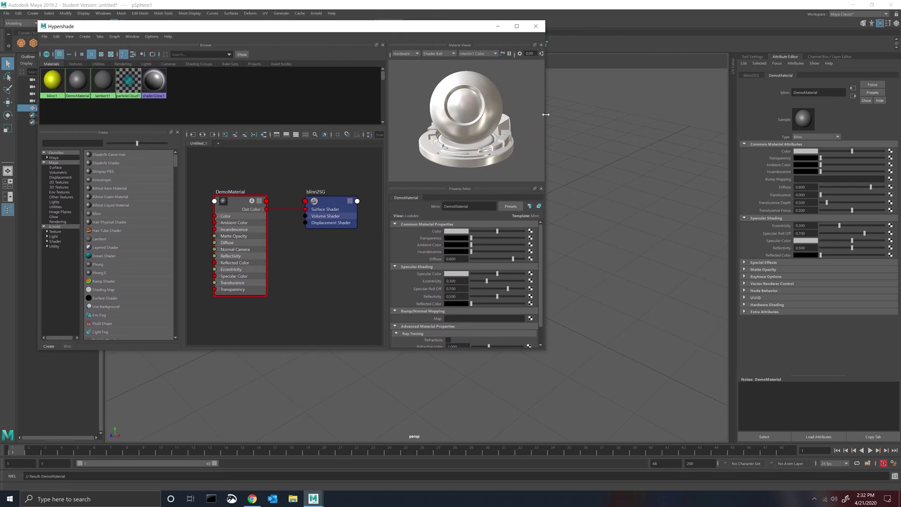
left_click_drag(546, 114, 364, 114)
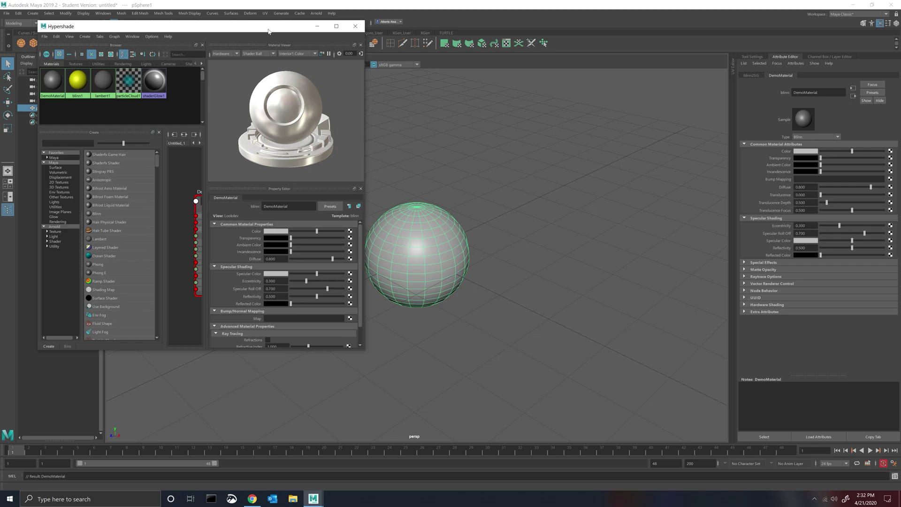
left_click_drag(268, 31, 241, 41)
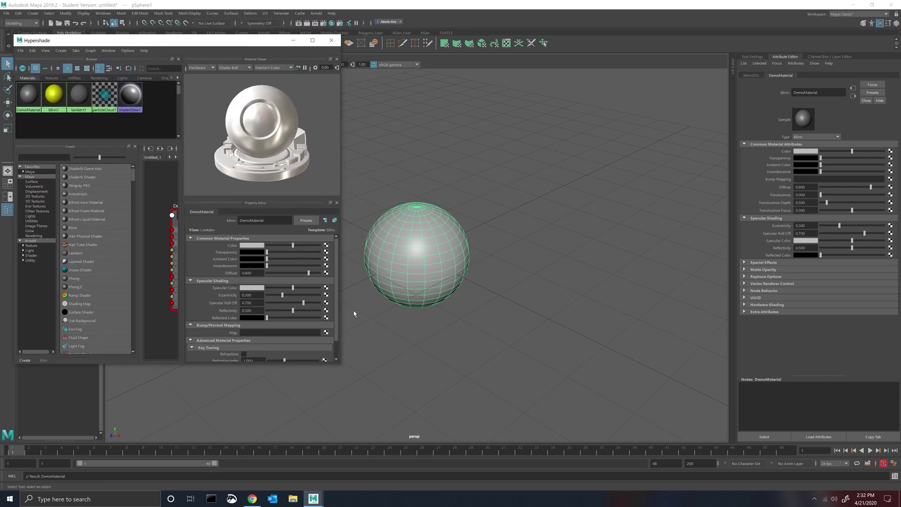
- Play the timeline briefly to check the playback length, and open the playback end frame for editing
key("alt+v")
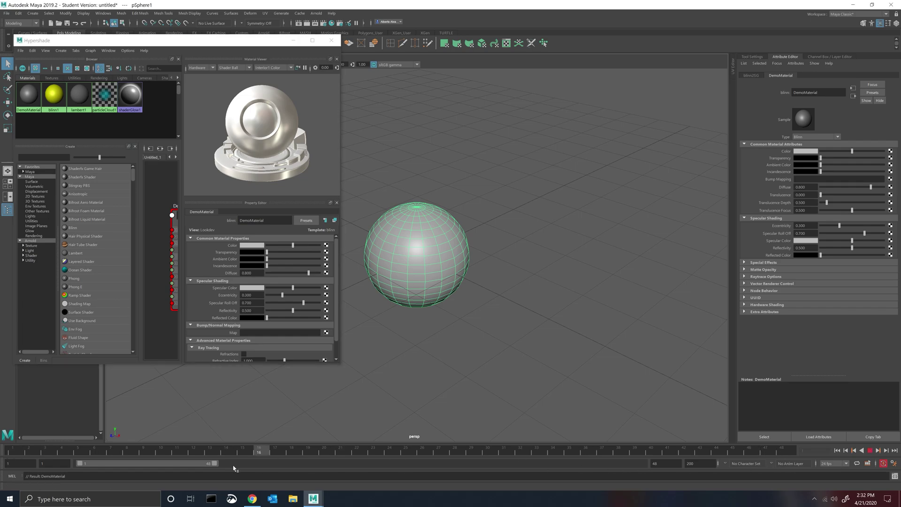
key("alt+v")
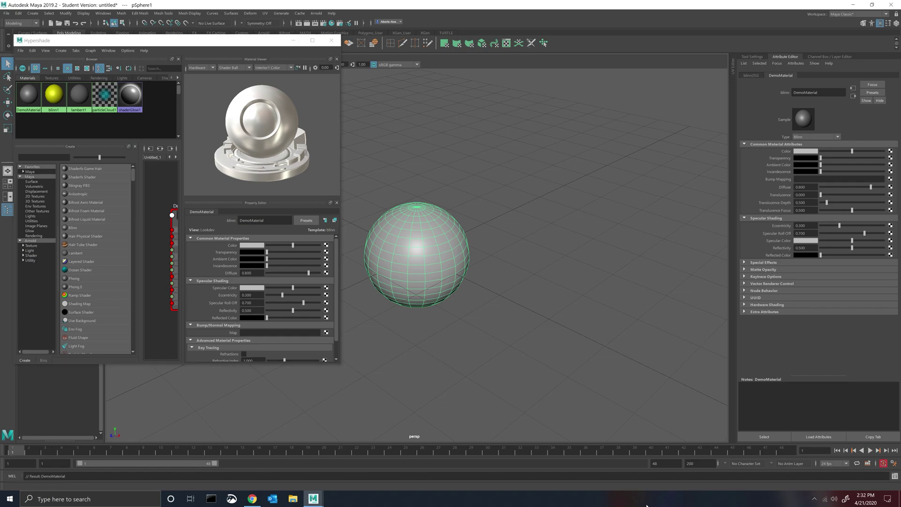
double_click(666, 463)
- Change DemoMaterial's grey Color to a saturated blue and set a key on it at frame 1
left_click(257, 247)
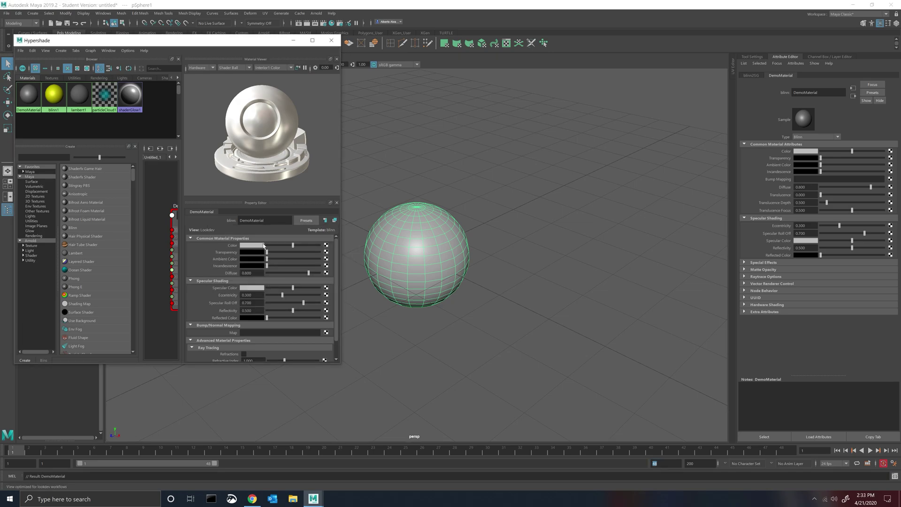
left_click(262, 245)
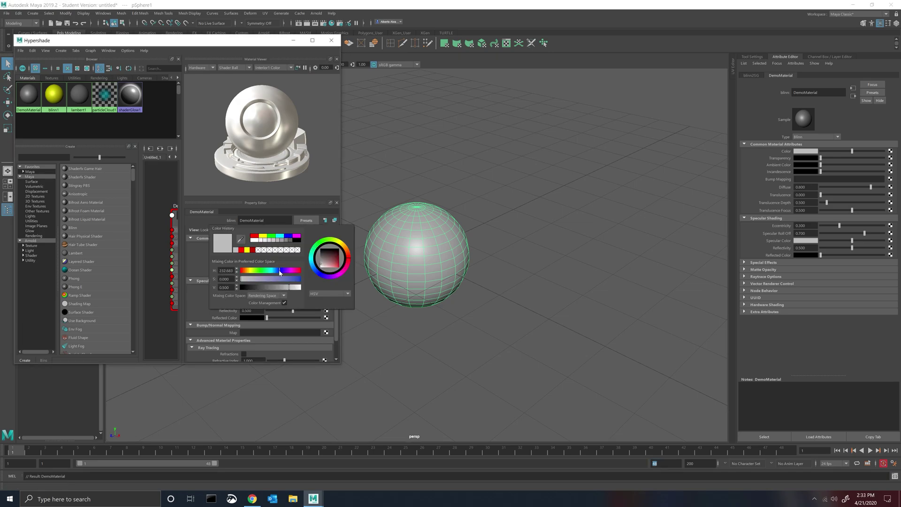
left_click(279, 278)
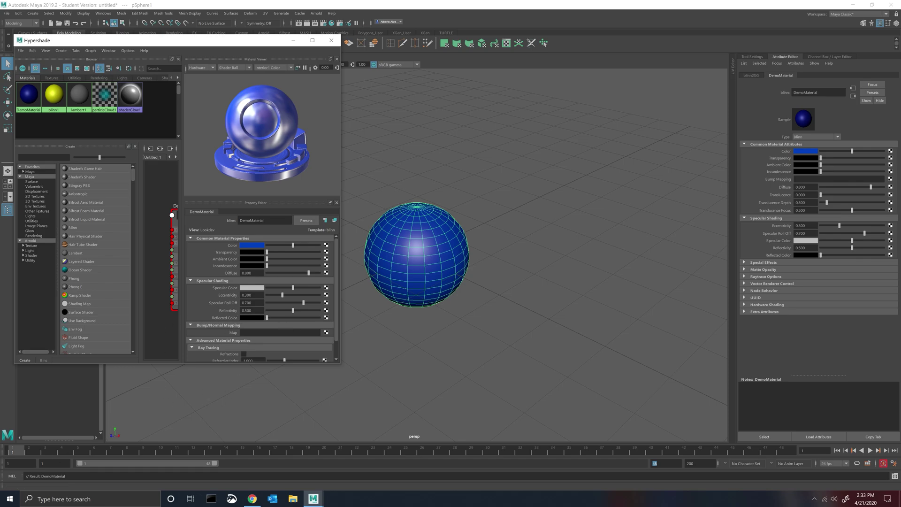
right_click(235, 248)
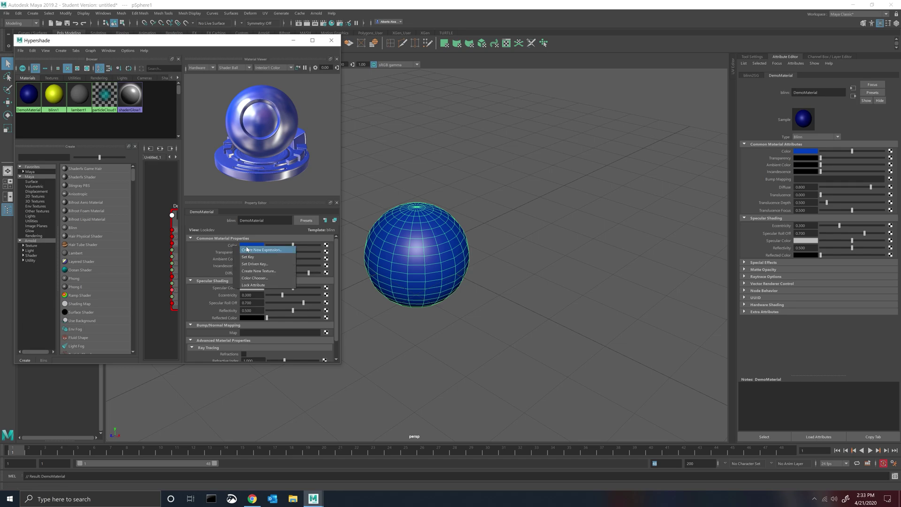
left_click(250, 257)
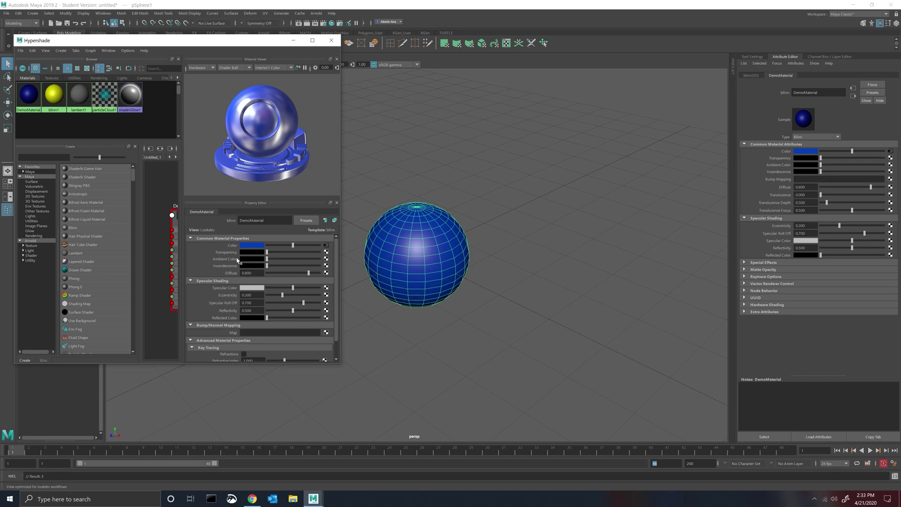
- Reselect DemoMaterial, recolour it deep blue with a hue of about 234, and key the Color attribute at the timeline's start
left_click(29, 95)
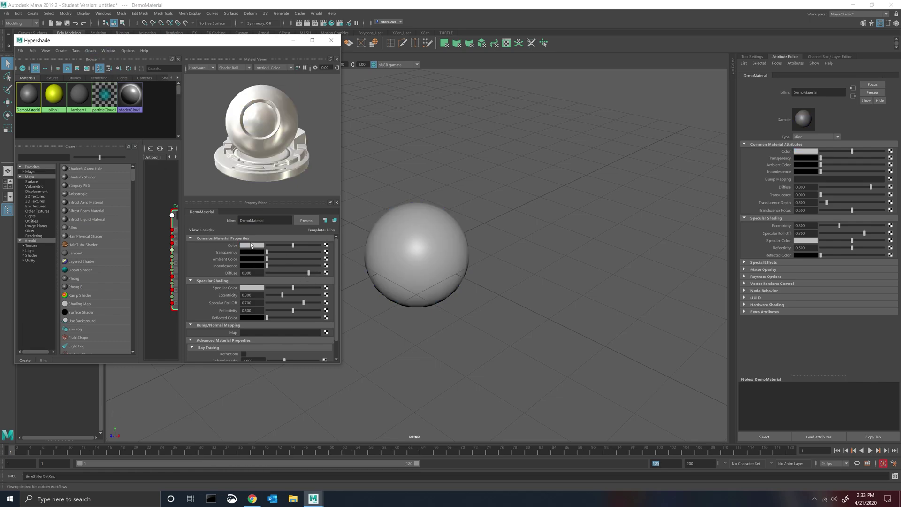
left_click(263, 245)
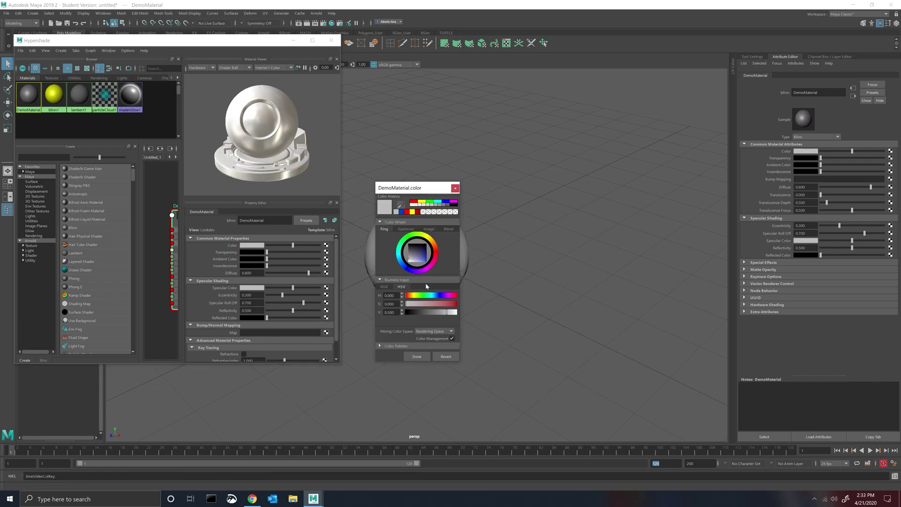
left_click_drag(443, 298, 439, 296)
left_click(456, 303)
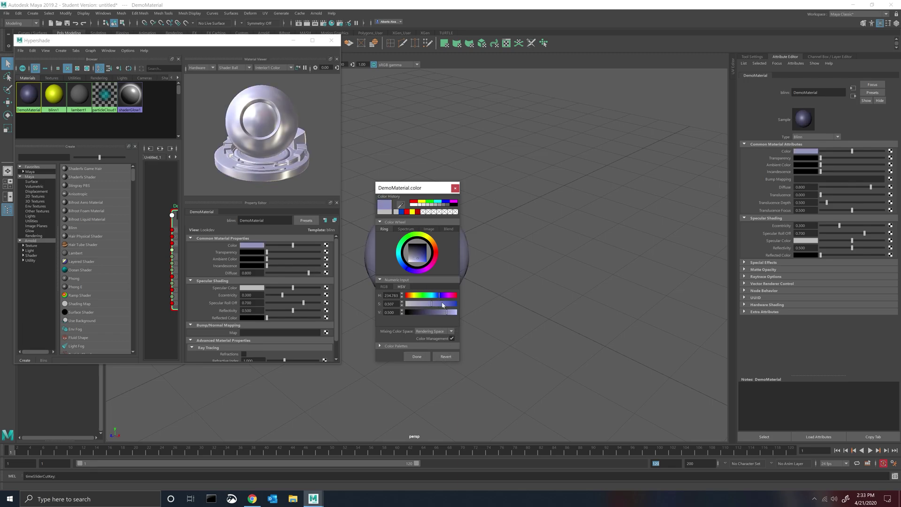
left_click(416, 357)
right_click(234, 246)
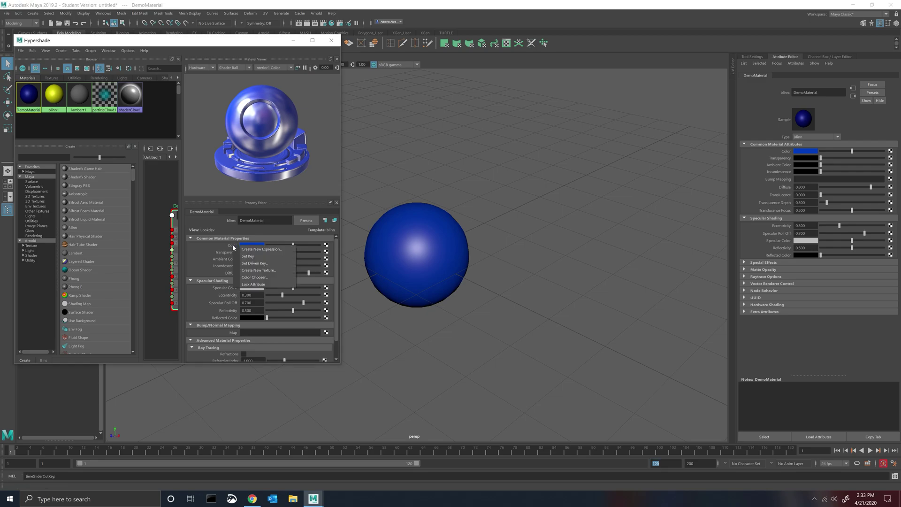
left_click(256, 259)
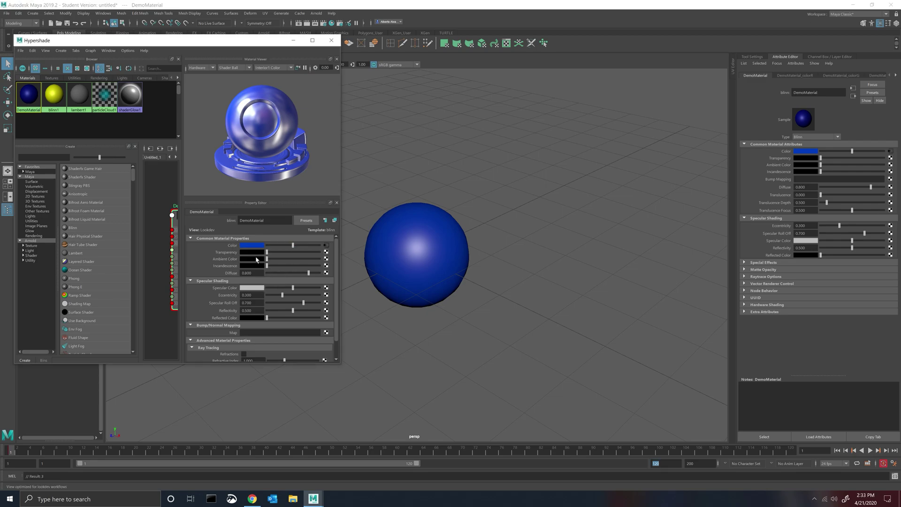
- Copy the blue colour key and paste it at frame 1 of the timeline
right_click(20, 453)
left_click(40, 343)
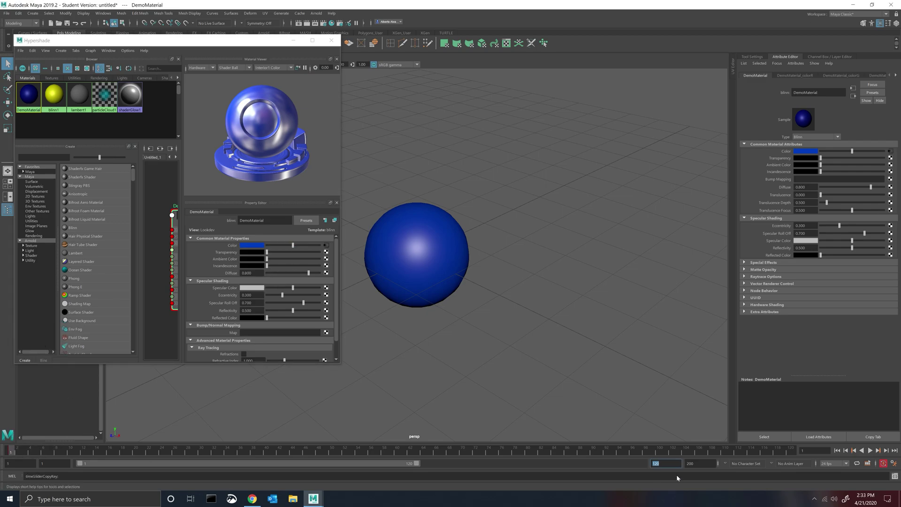
right_click(21, 451)
mouse_move(37, 346)
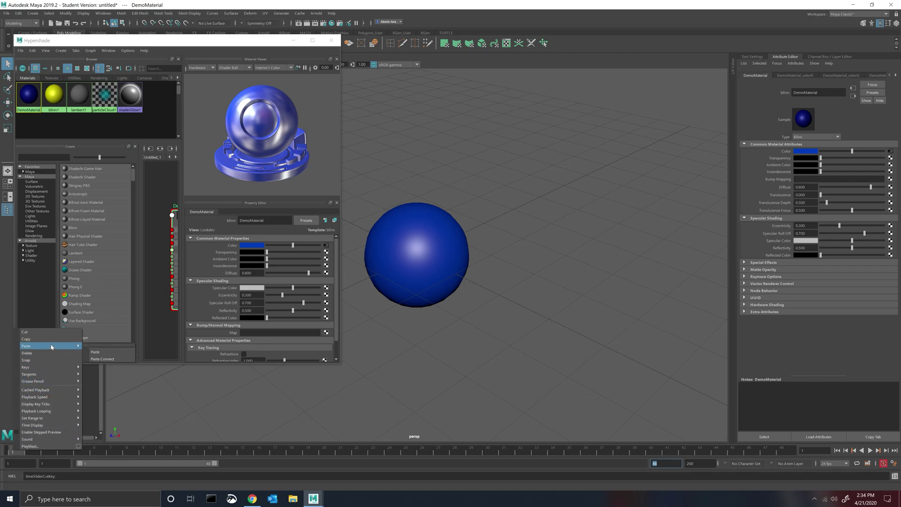
left_click(93, 355)
- Copy DemoMaterial's colour key from frame 1 and paste it at frame 48
right_click(13, 453)
left_click(44, 345)
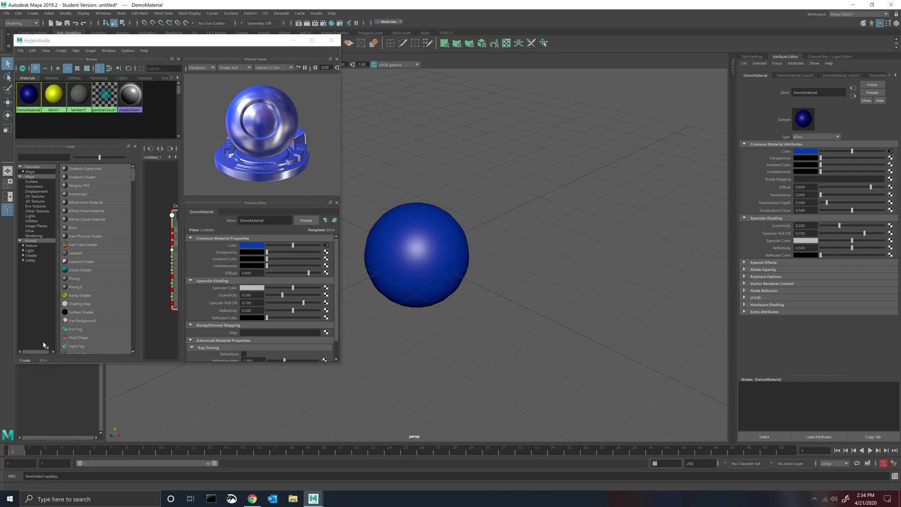
left_click(781, 451)
right_click(782, 451)
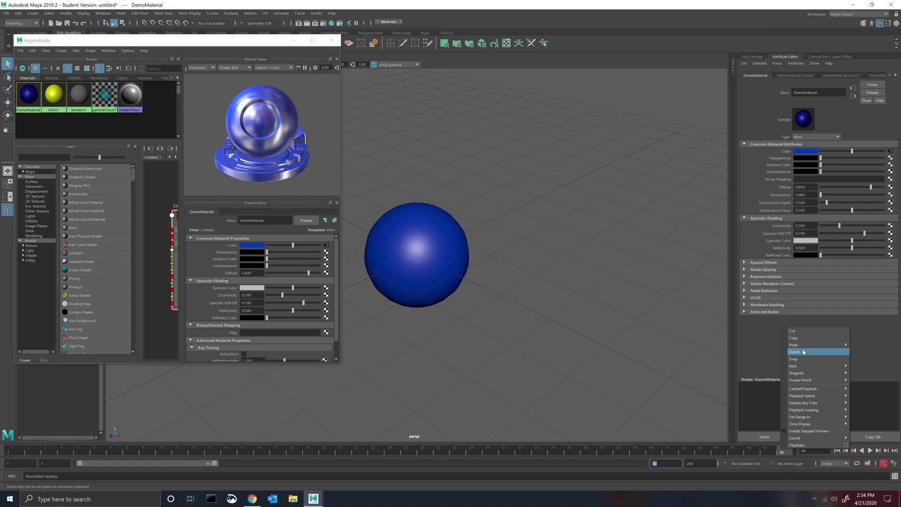
mouse_move(798, 345)
left_click(744, 352)
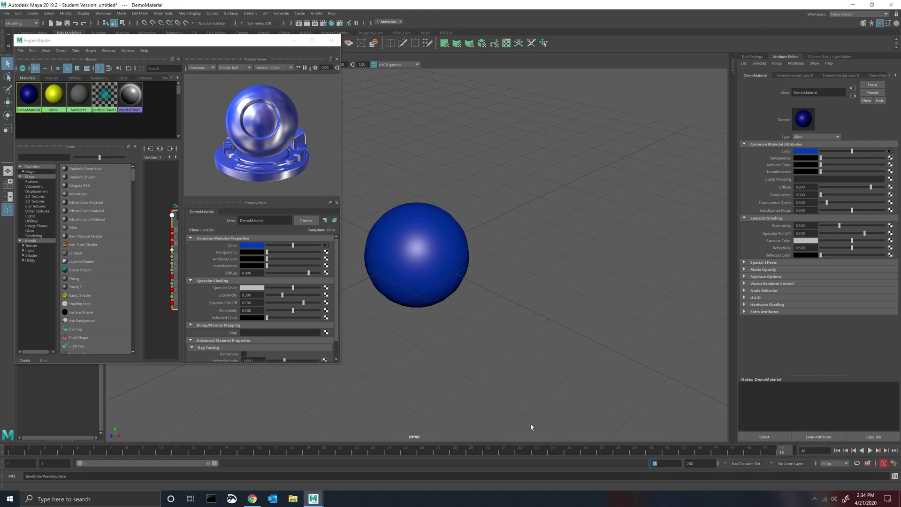
- Key DemoMaterial's Color as pure red at frame 24 and play the animation back briefly to check it
left_click(396, 453)
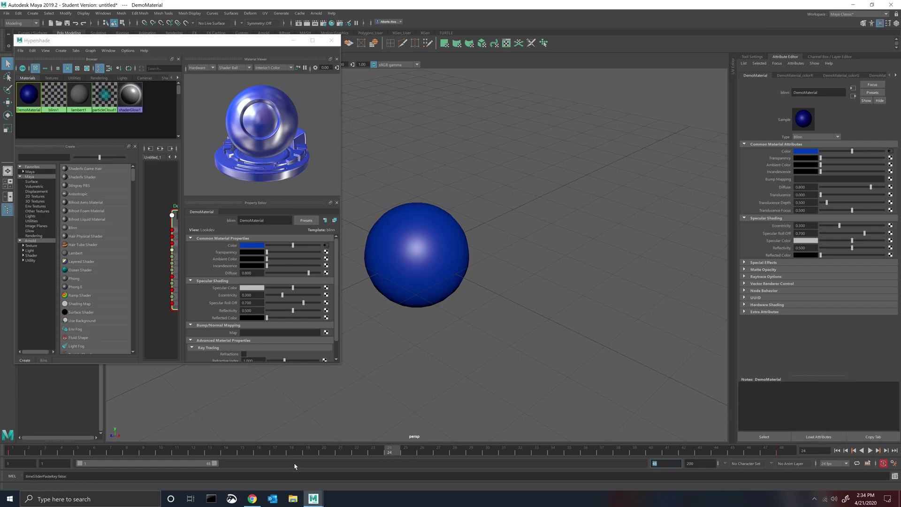
left_click(258, 246)
left_click(256, 236)
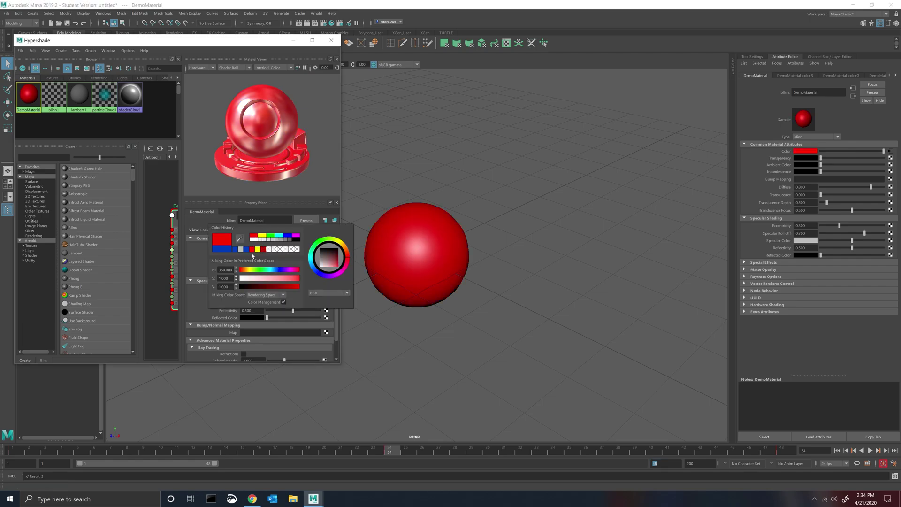
left_click(871, 451)
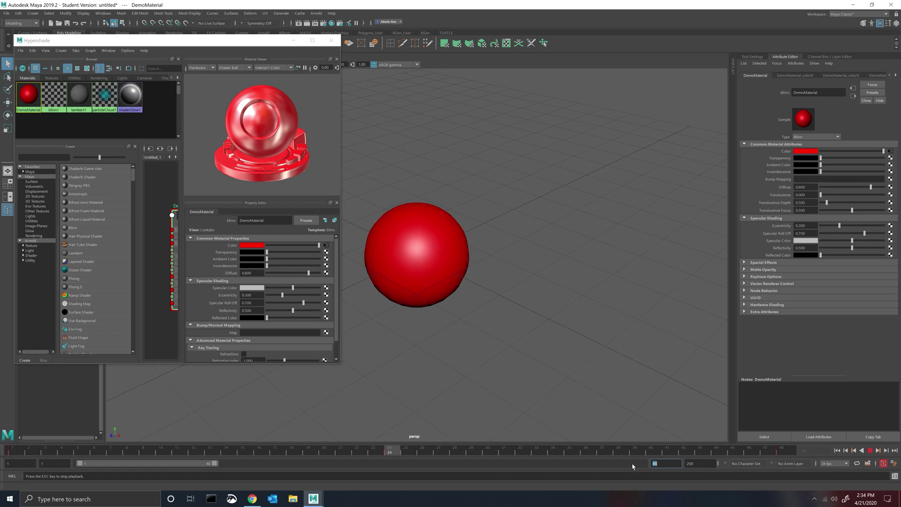
key("Escape")
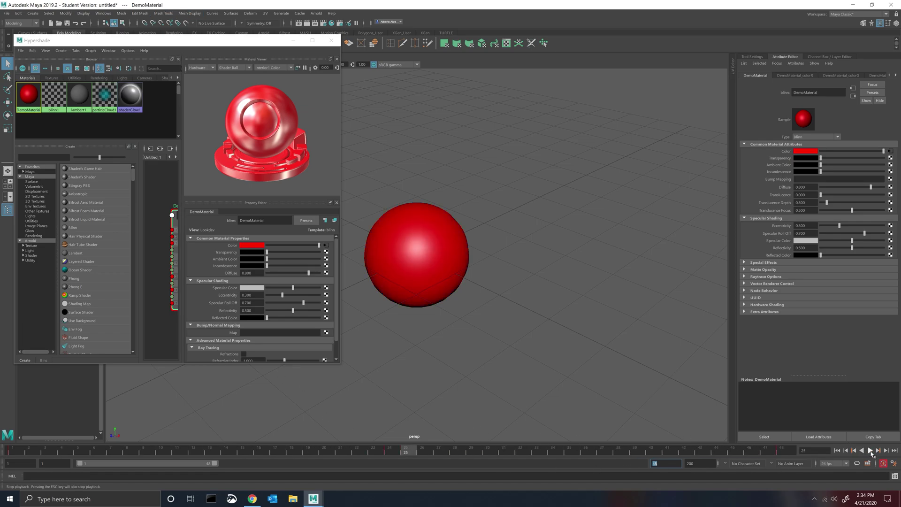
- Set the tangents of all DemoMaterial colour keys on the timeline to Auto and play the animation to check it
double_click(342, 452)
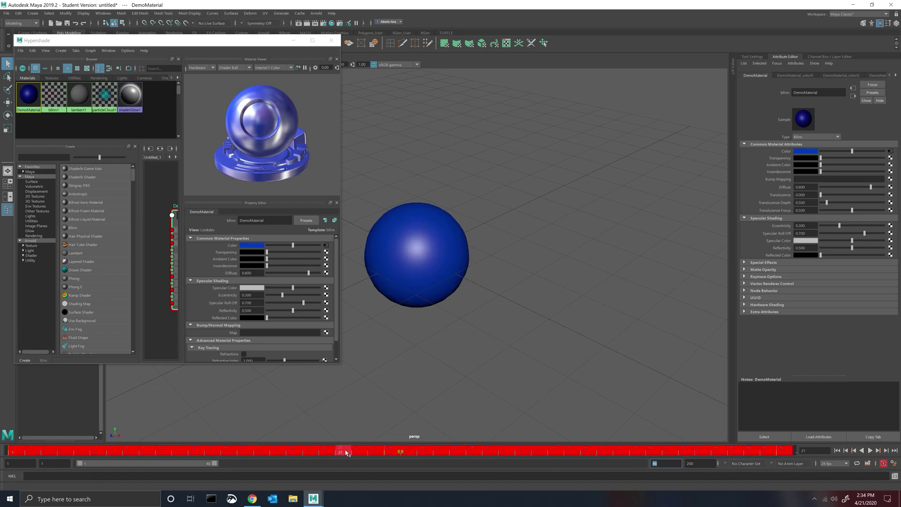
right_click(346, 453)
mouse_move(404, 374)
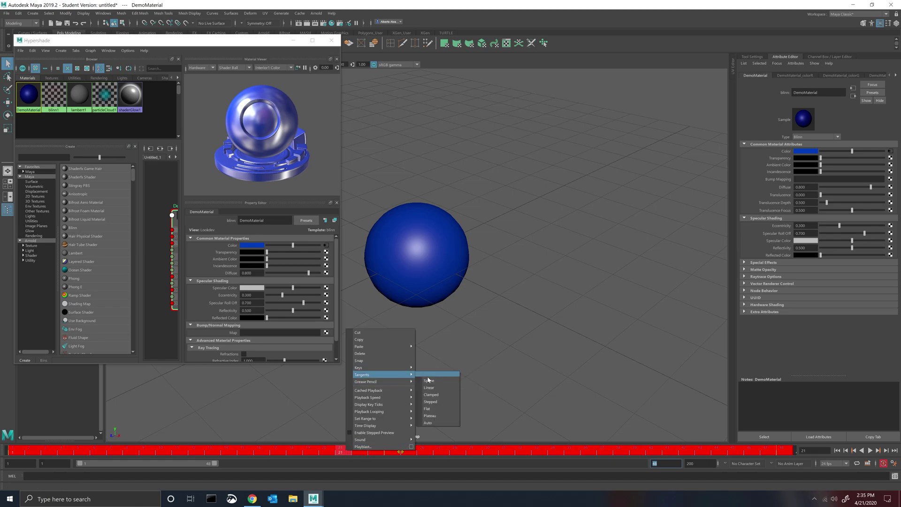
left_click(431, 424)
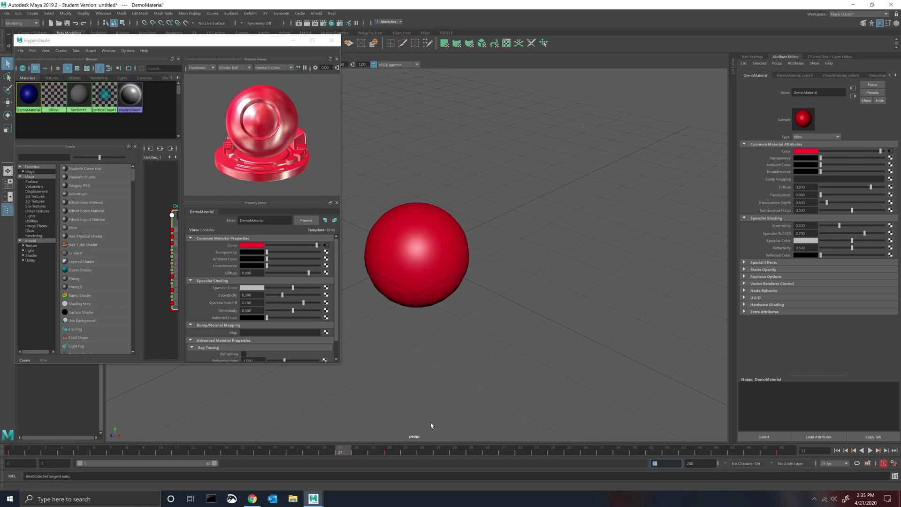
left_click(869, 450)
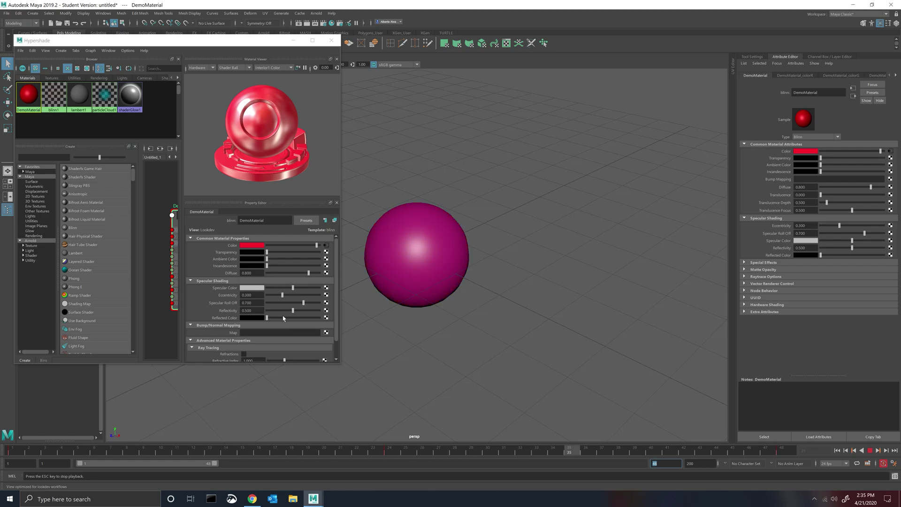
left_click(870, 450)
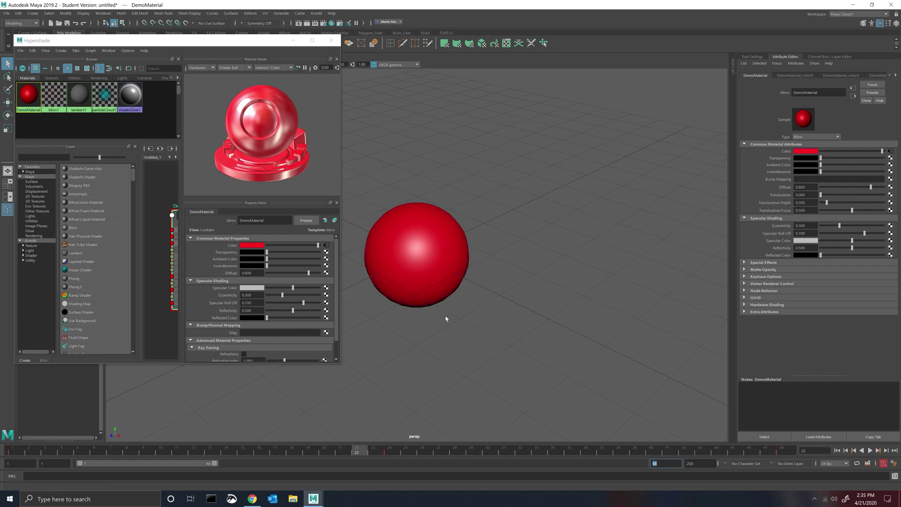
- Key DemoMaterial's Transparency as black at frame 1 and raise it to full white at frame 24
left_click(13, 451)
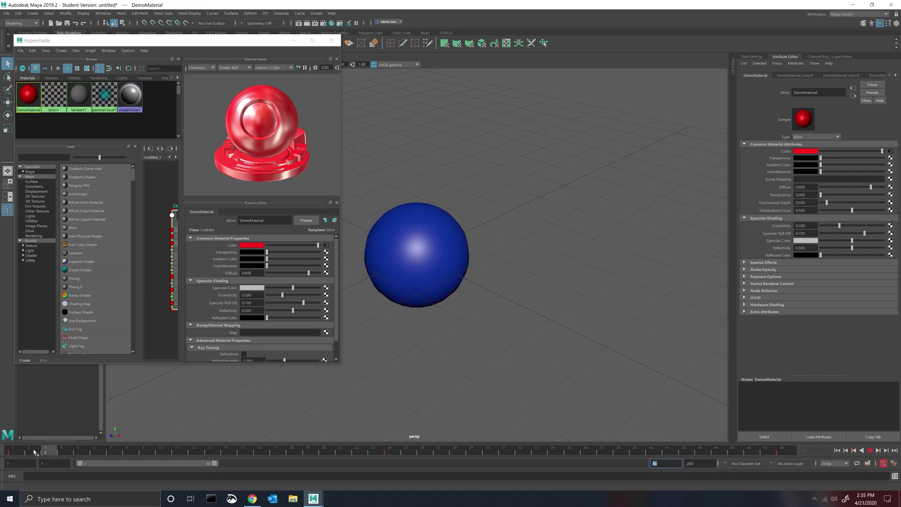
right_click(231, 255)
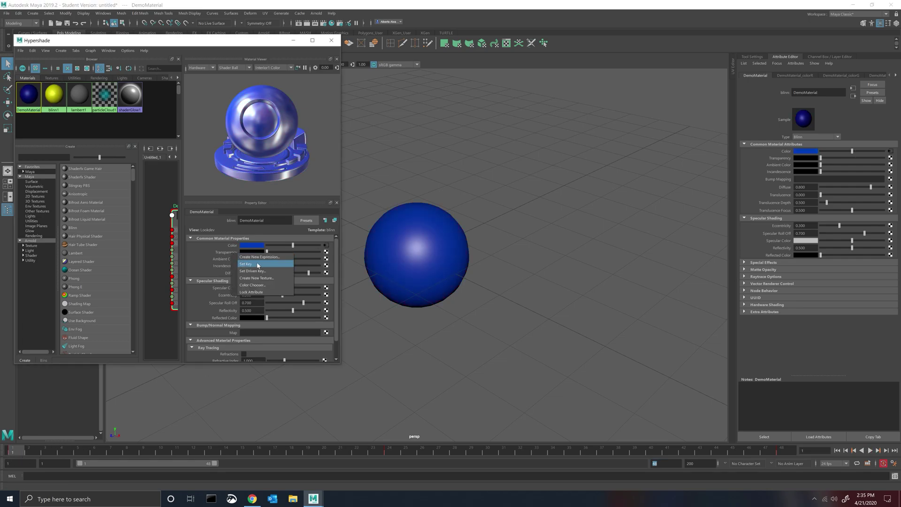
left_click(251, 264)
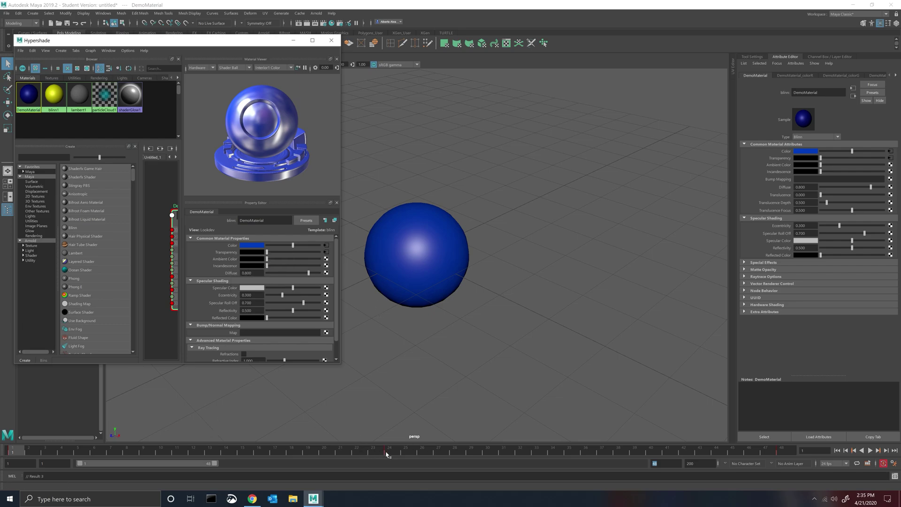
left_click(387, 453)
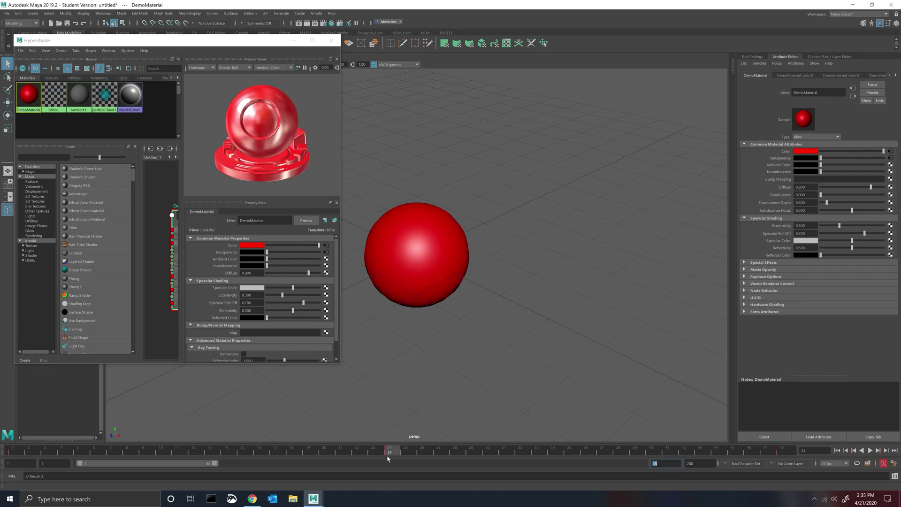
right_click(229, 254)
left_click_drag(268, 253, 344, 266)
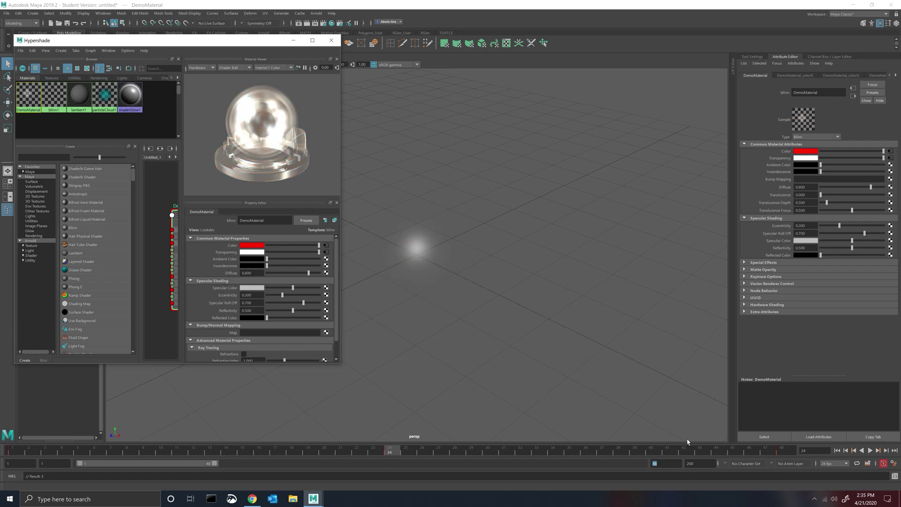
left_click(782, 453)
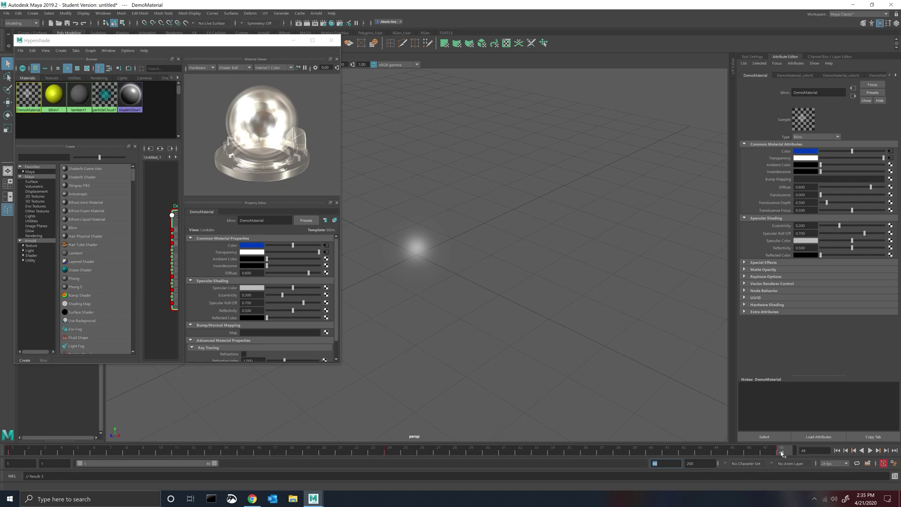
right_click(9, 453)
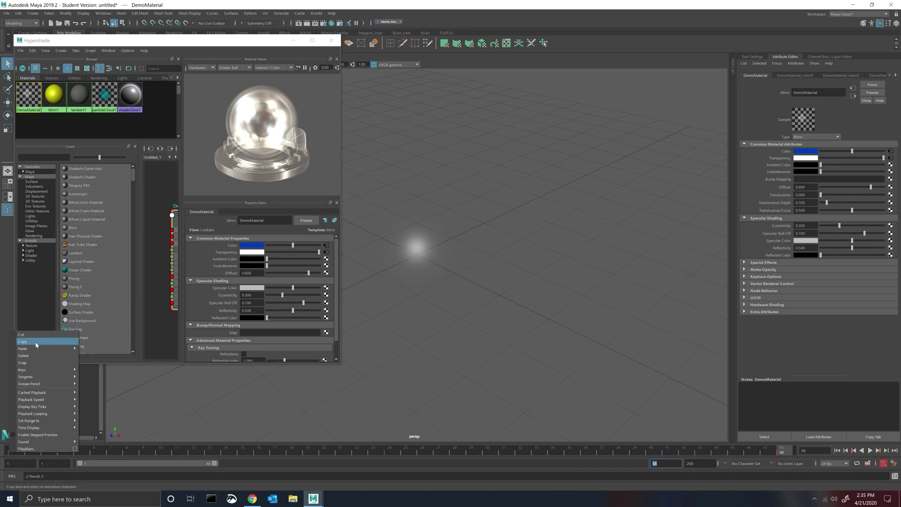
left_click(36, 345)
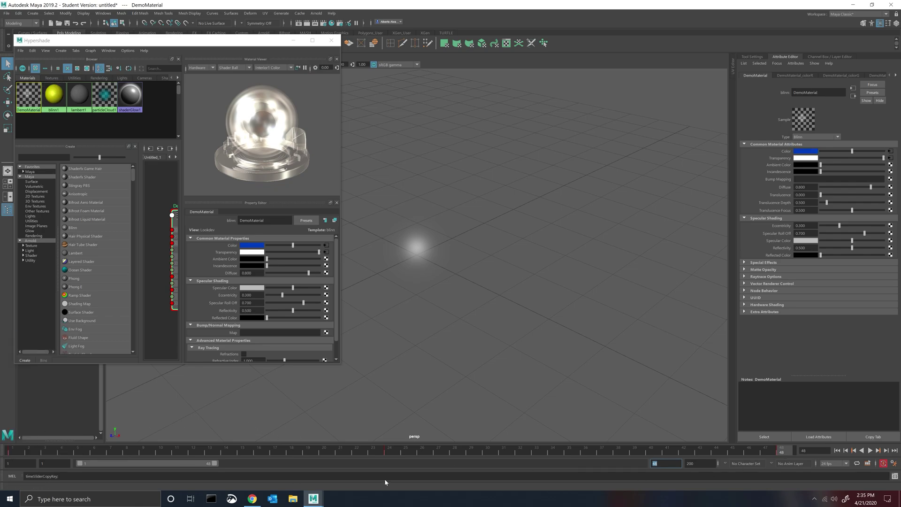
- Copy DemoMaterial's keys from frame 1, paste them at frame 48 and play the animation back briefly
left_click(13, 452)
right_click(13, 452)
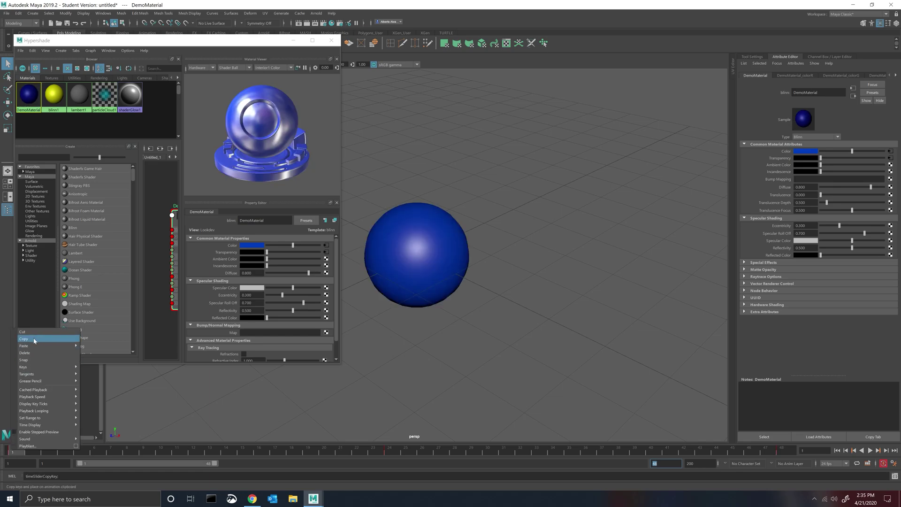
left_click(34, 339)
left_click(782, 451)
right_click(783, 451)
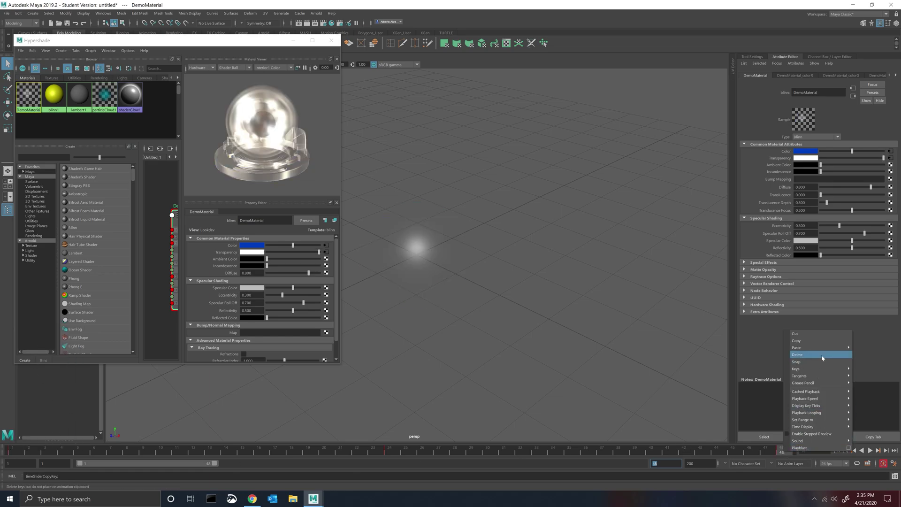
mouse_move(811, 352)
left_click(765, 357)
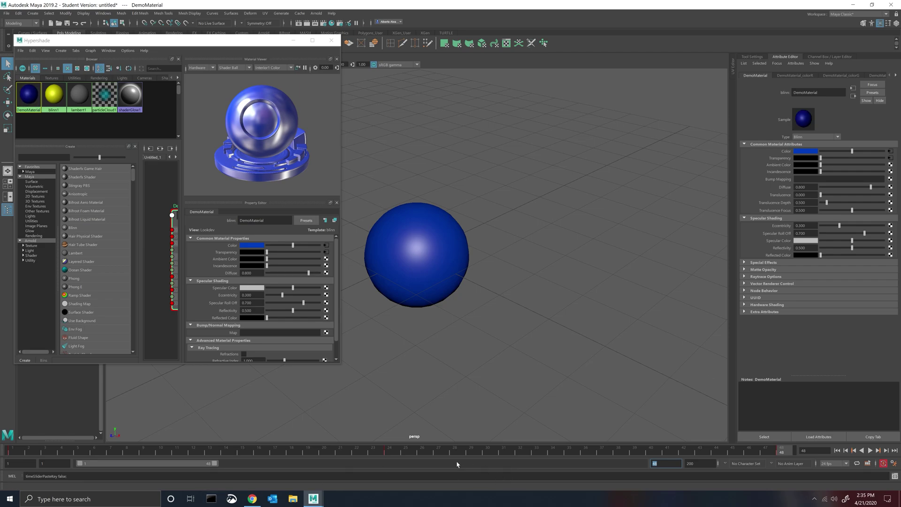
left_click(869, 451)
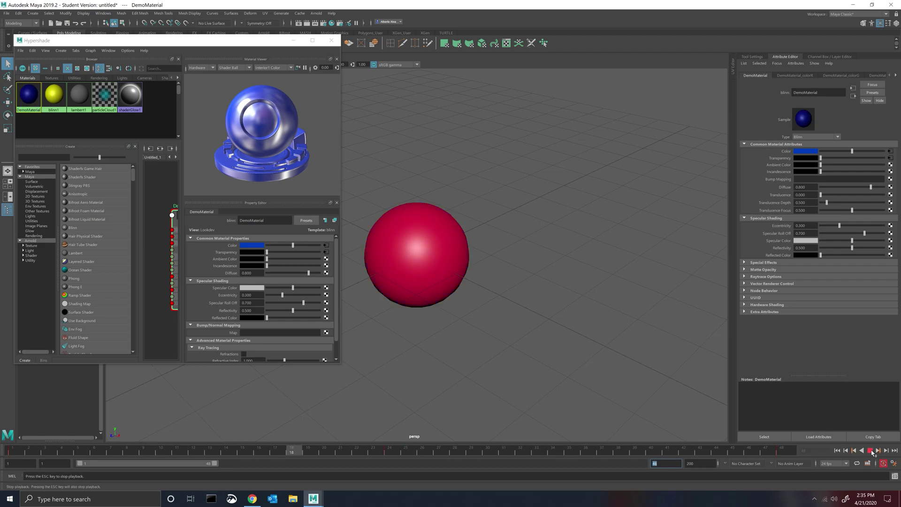
key("Escape")
- Set the tangents of all timeline keys, including the Transparency keys, to Auto
double_click(493, 454)
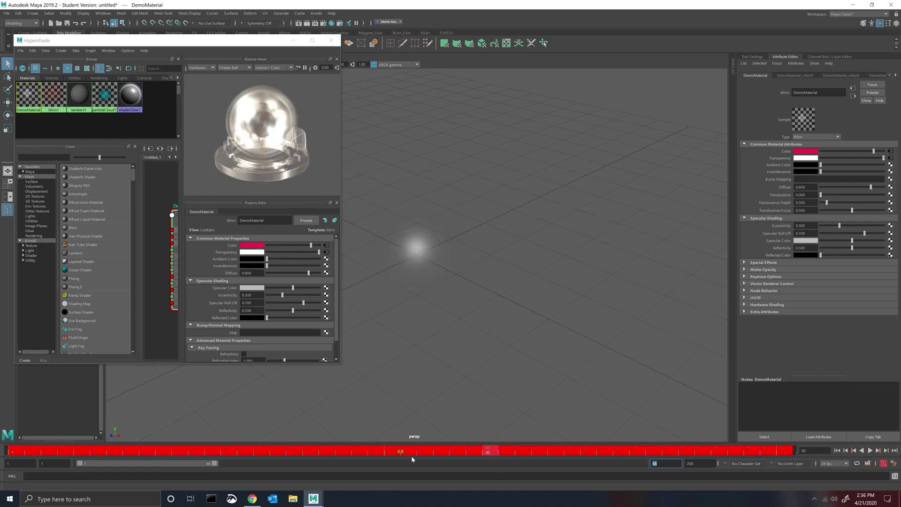
right_click(450, 454)
mouse_move(507, 378)
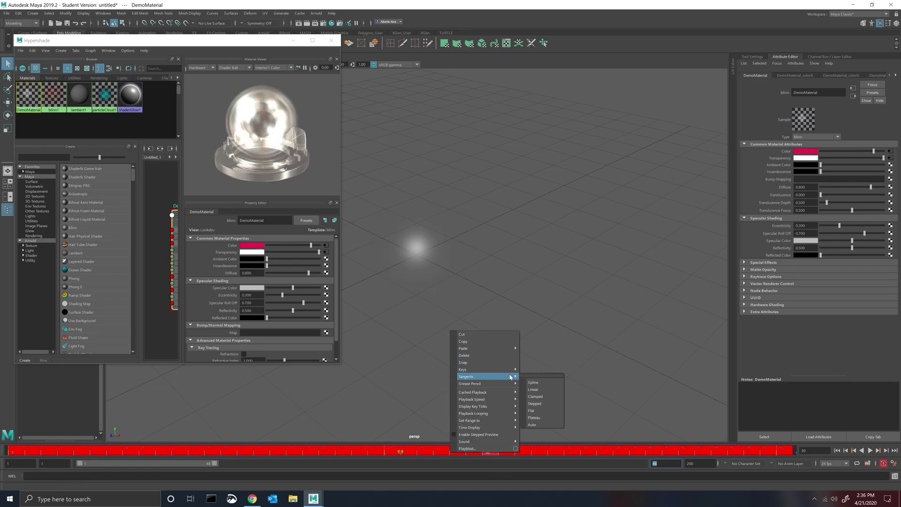
left_click(534, 424)
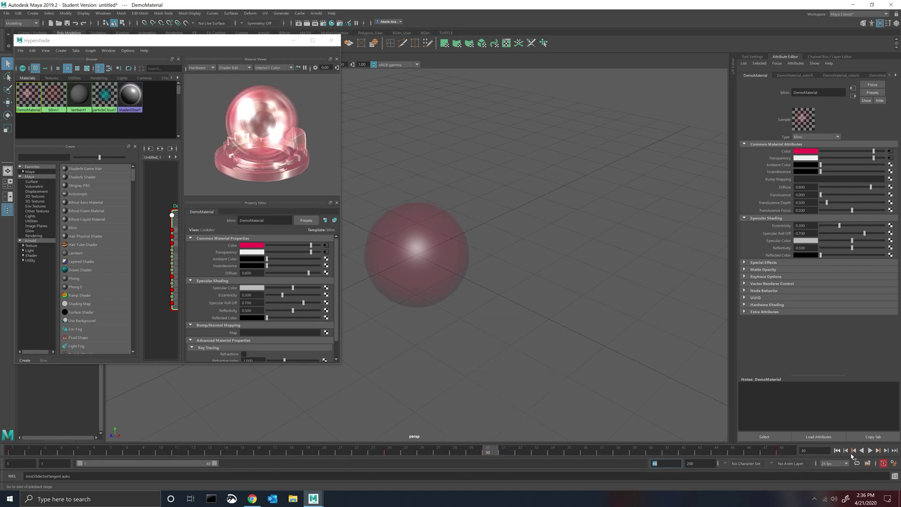
- Play the animation, inspect the transparent sphere's highlight at frame 24 and play it back again
left_click(870, 450)
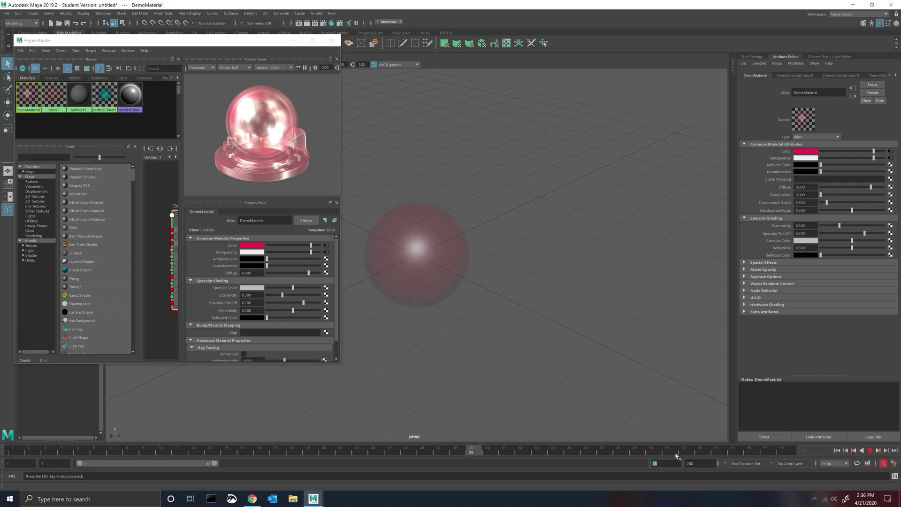
left_click(391, 453)
mouse_move(394, 453)
left_mouse_down()
mouse_move(375, 455)
mouse_move(442, 457)
mouse_move(376, 457)
mouse_move(390, 461)
left_mouse_up()
key("alt+v")
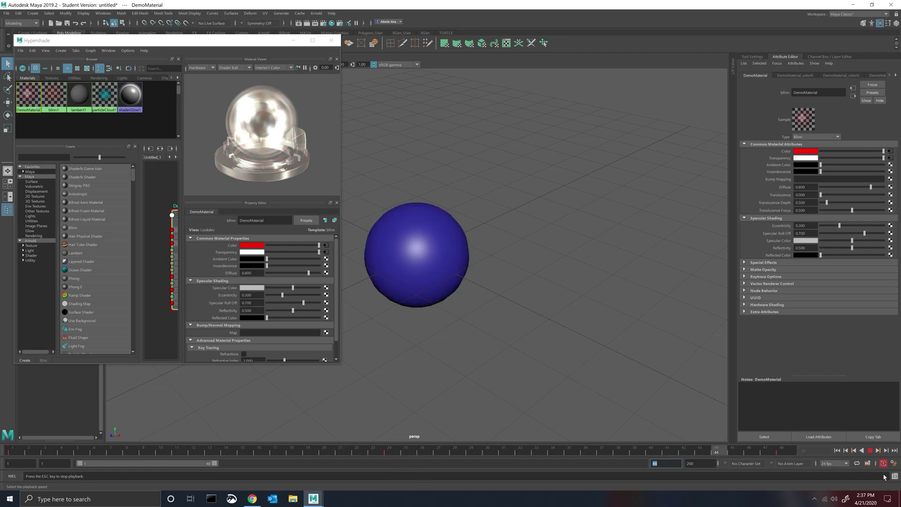
left_click(871, 451)
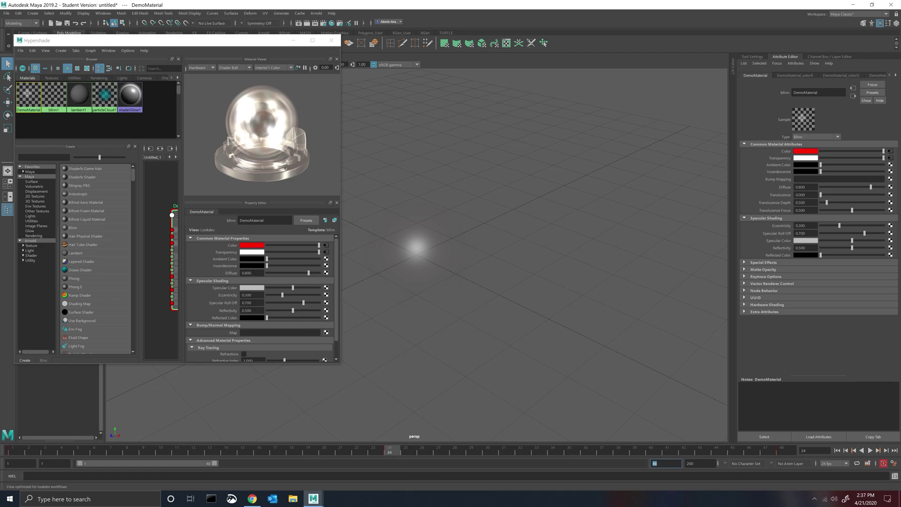
- Key DemoMaterial's Specular Roll Off at its existing value at frames 1 and 48
left_click(18, 452)
right_click(223, 304)
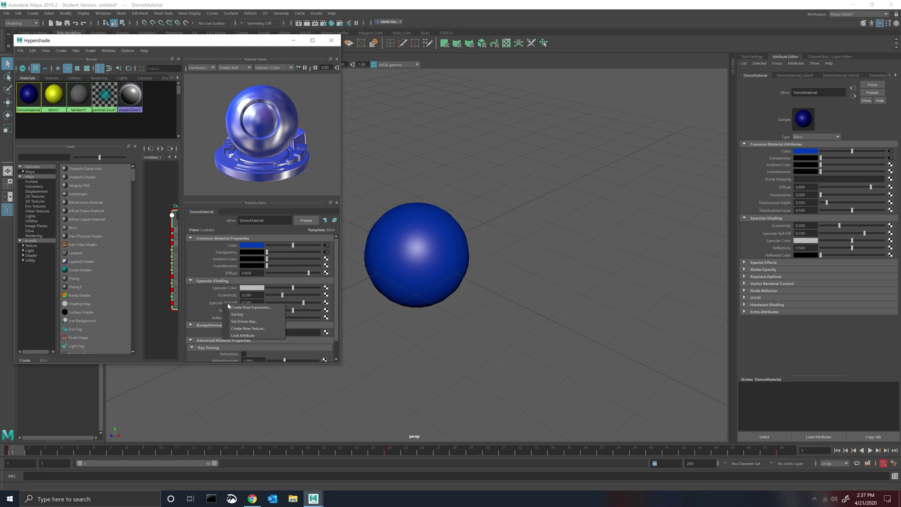
left_click(237, 314)
left_click(780, 452)
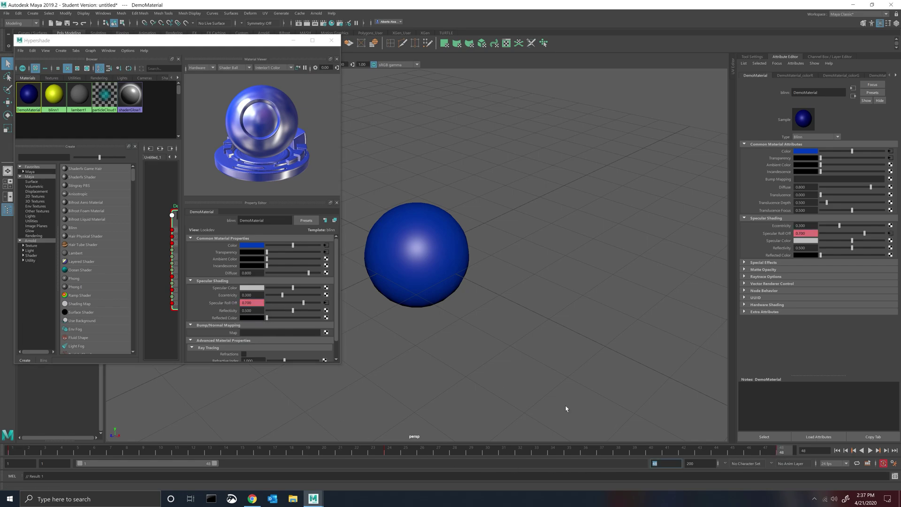
right_click(223, 301)
left_click(235, 312)
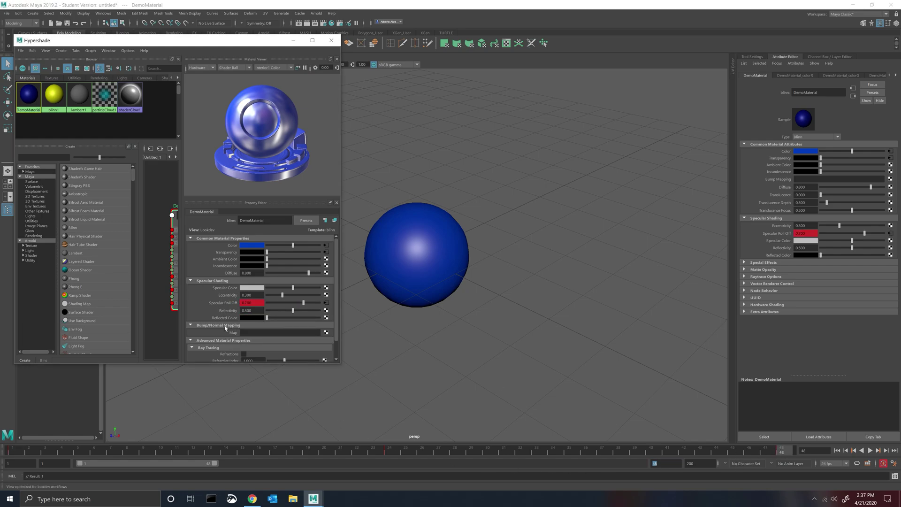
- Set DemoMaterial's Specular Roll Off to 0 at frame 24
left_click(389, 453)
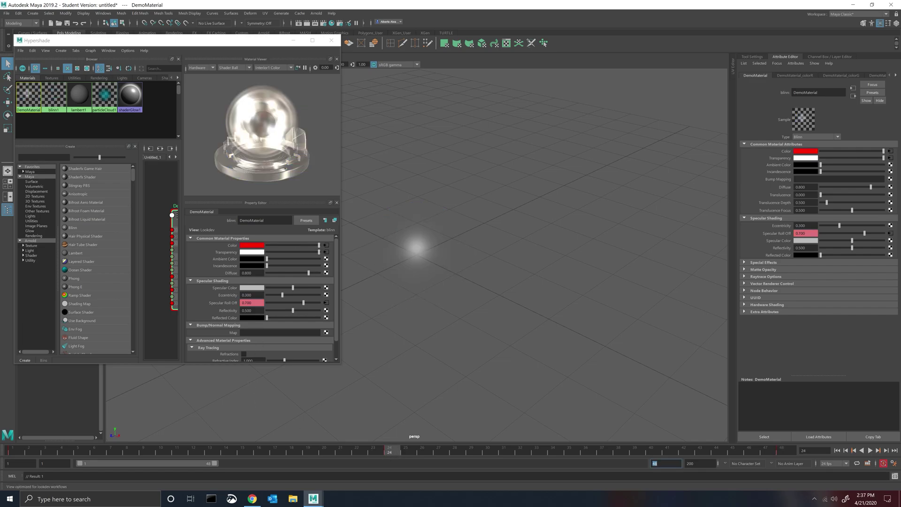
left_click(252, 303)
type("0")
key("Return")
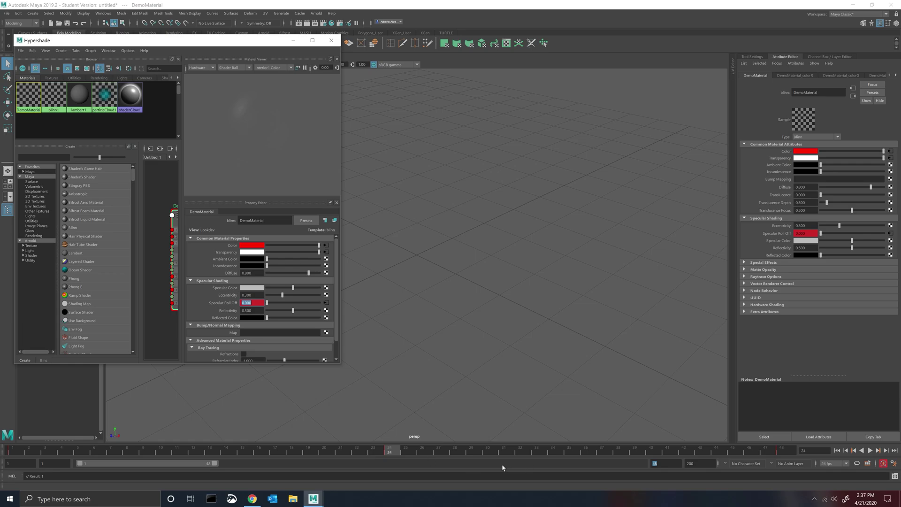
- Set the tangents of all keys, including the Specular Roll Off keys, to Auto and play the animation to check the fade
double_click(586, 451)
right_click(586, 452)
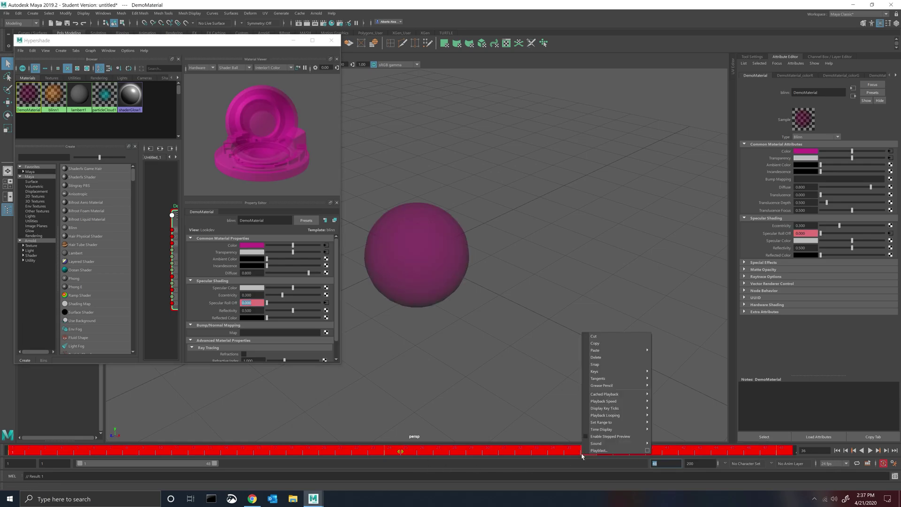
mouse_move(635, 382)
left_click(664, 426)
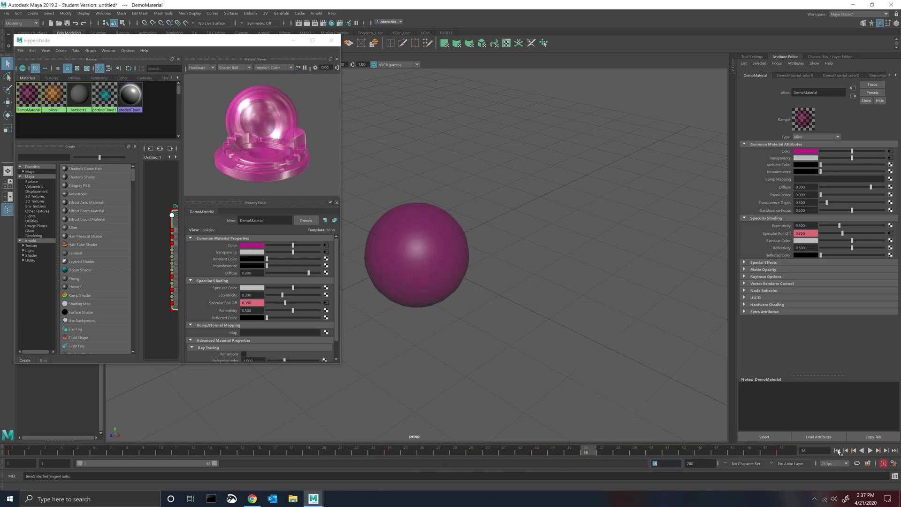
left_click(871, 450)
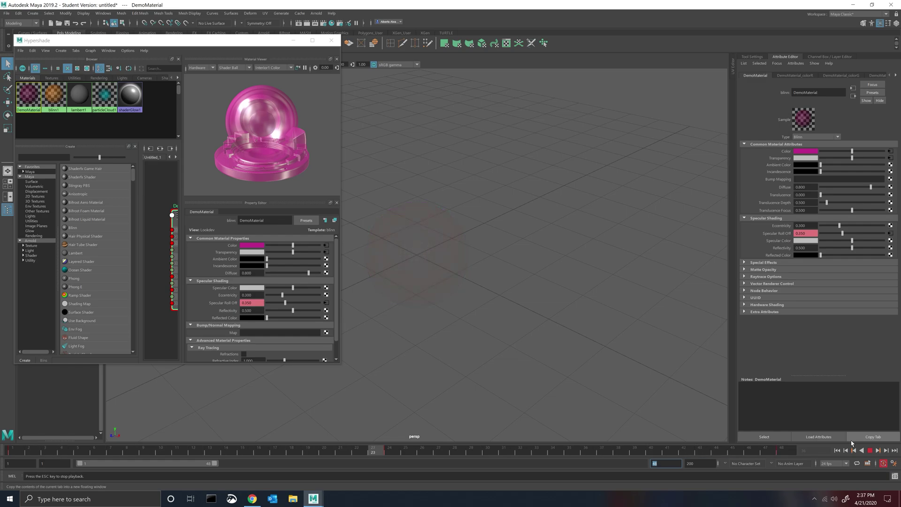
left_click(872, 451)
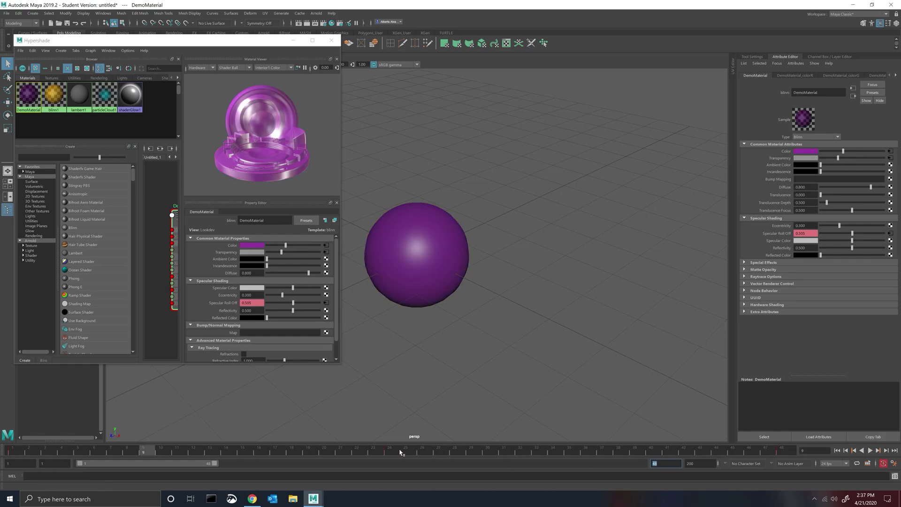
key("alt+v")
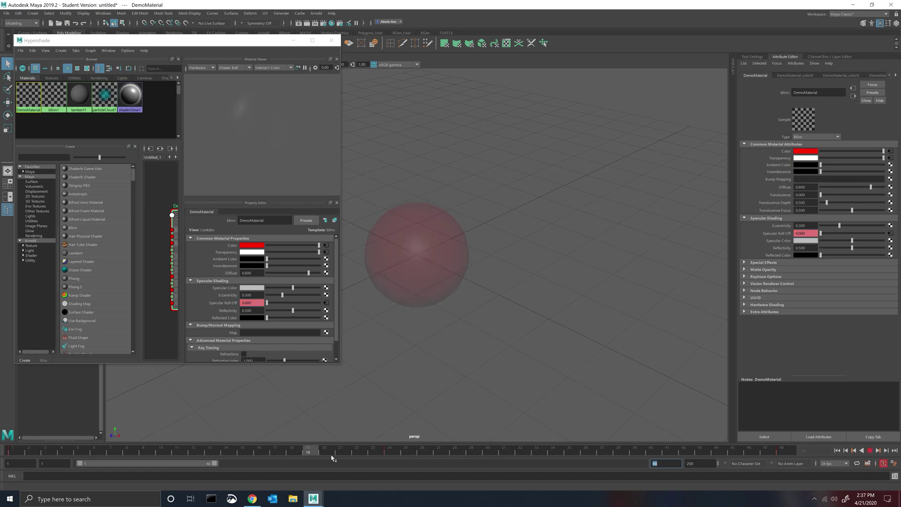
- Return to frame 1 and key DemoMaterial's Eccentricity there
left_click_drag(331, 457, 13, 465)
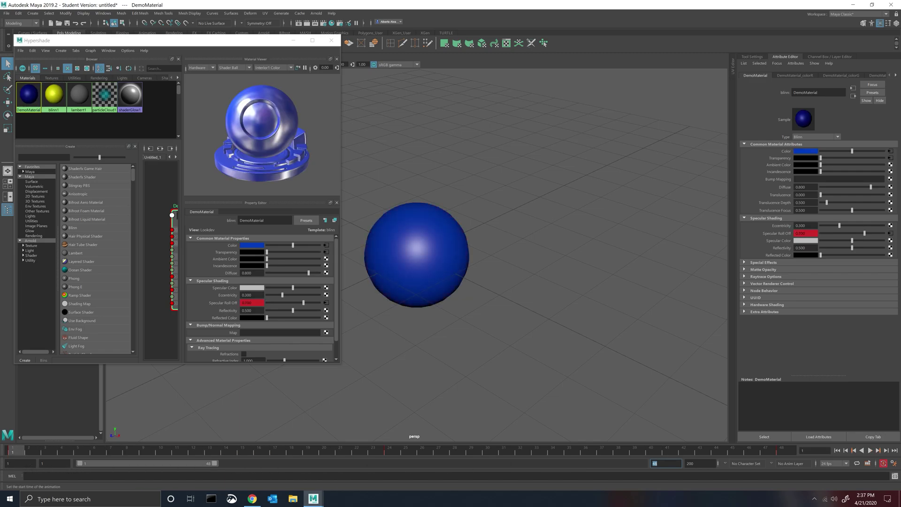
right_click(228, 296)
left_click(238, 325)
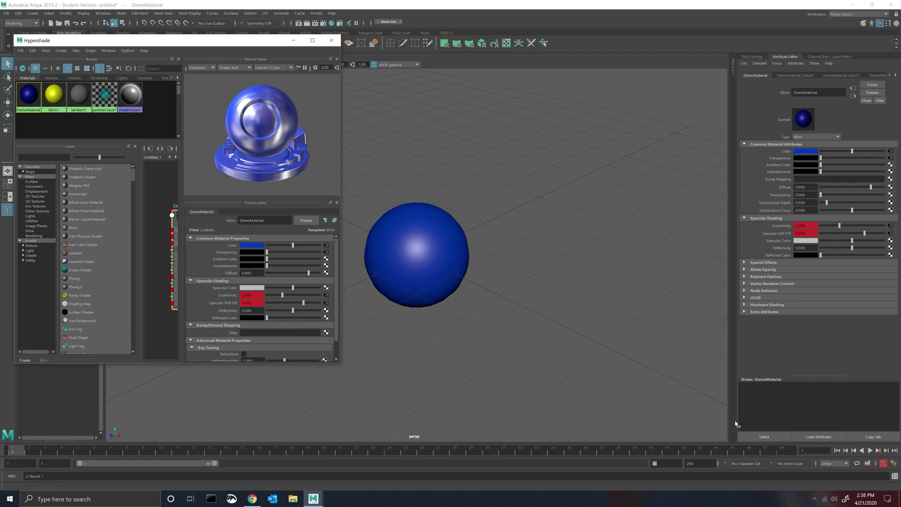
- Key DemoMaterial's Eccentricity at its existing value at frame 48
left_click(776, 450)
right_click(228, 296)
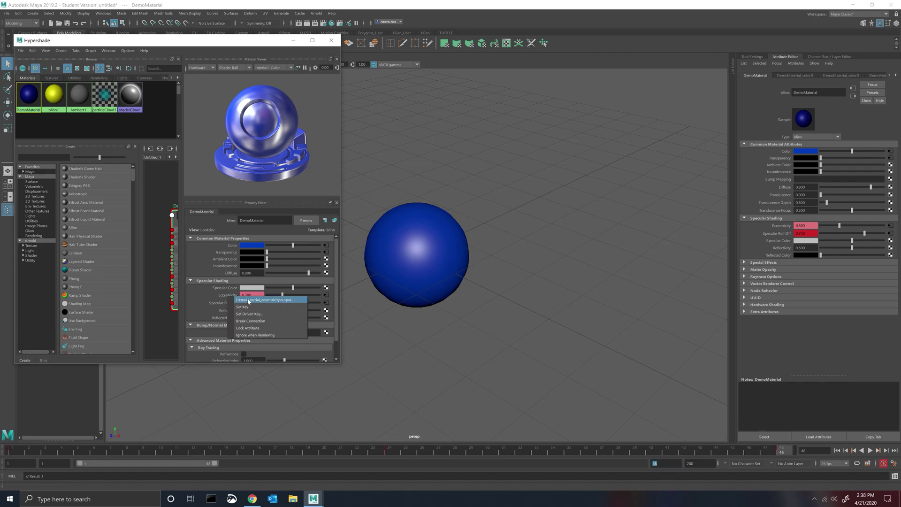
left_click(251, 309)
- Set DemoMaterial's Eccentricity to 0 at frame 24
left_click(405, 449)
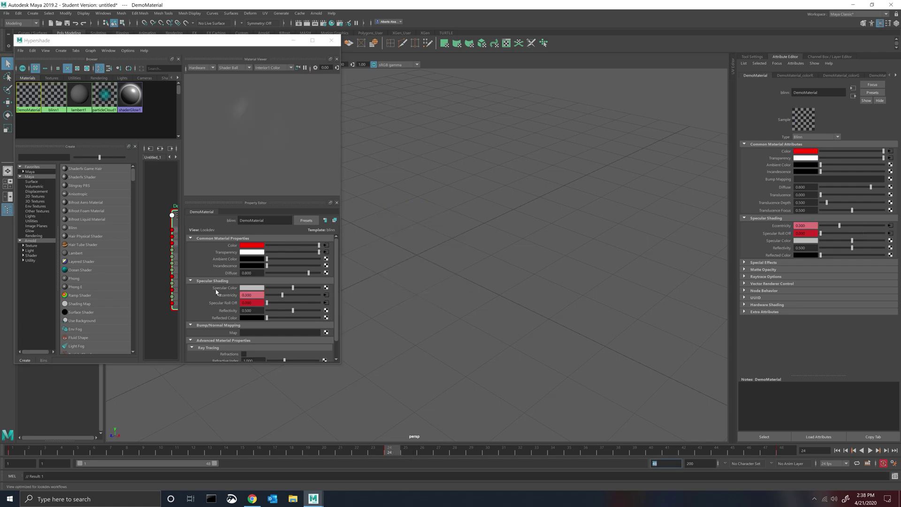
right_click(229, 298)
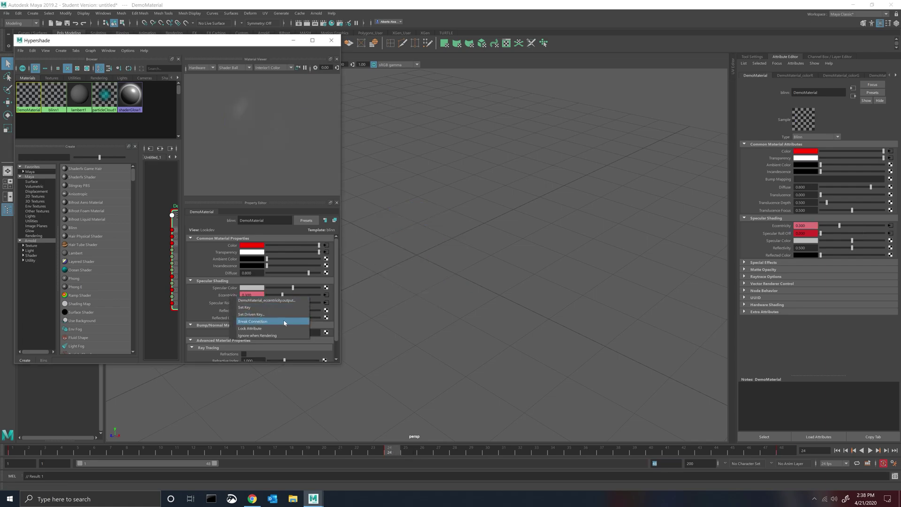
left_click(247, 295)
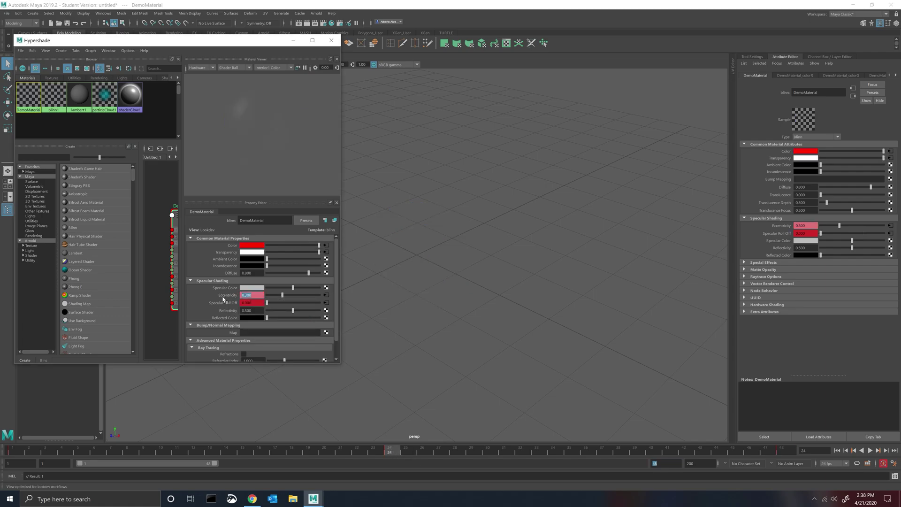
key("Return")
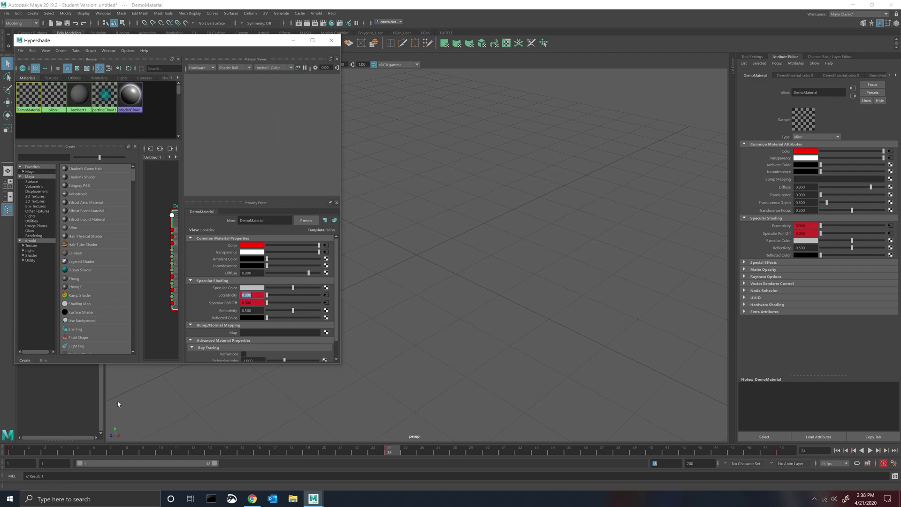
- Set the tangents of all keys across the timeline, including the Eccentricity keys, to Auto and play the animation
double_click(242, 450)
right_click(256, 450)
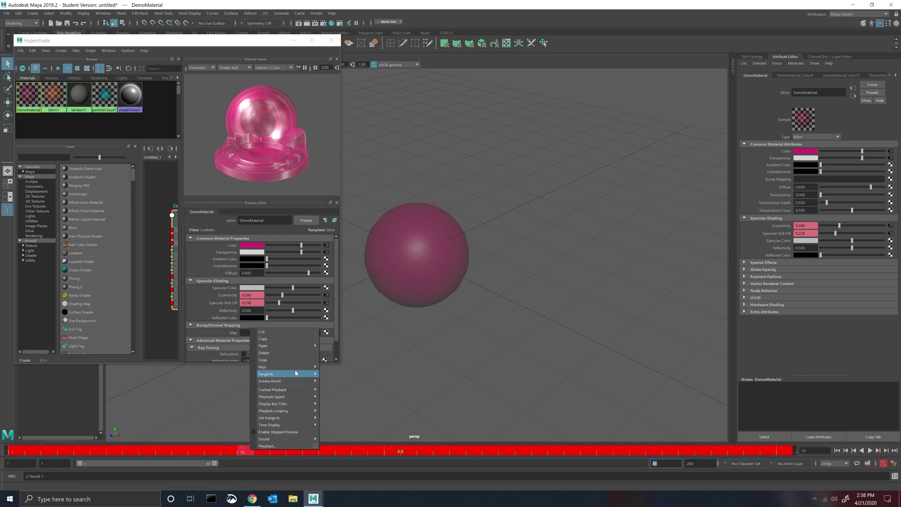
mouse_move(293, 383)
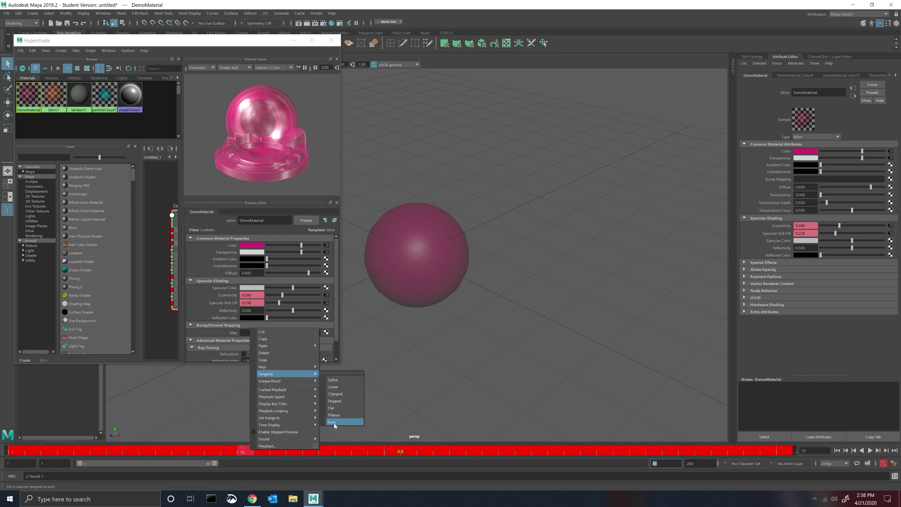
left_click(335, 424)
key("alt+v")
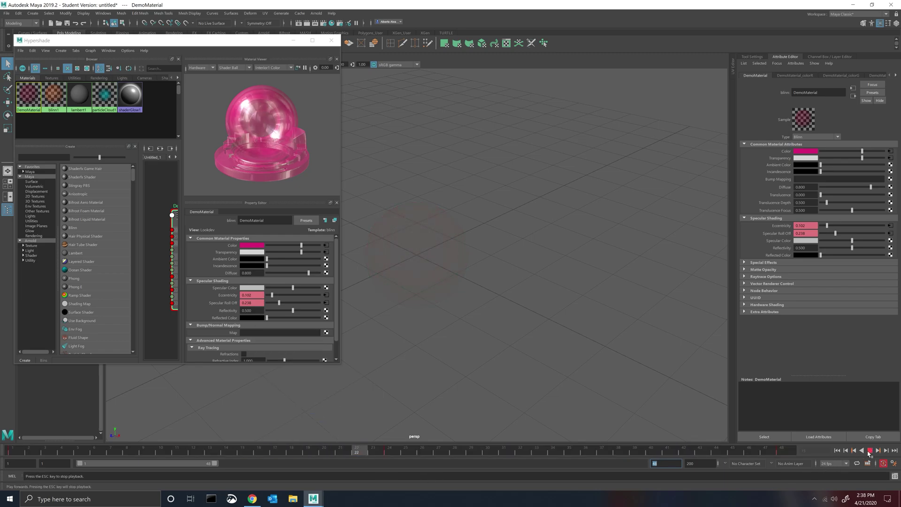